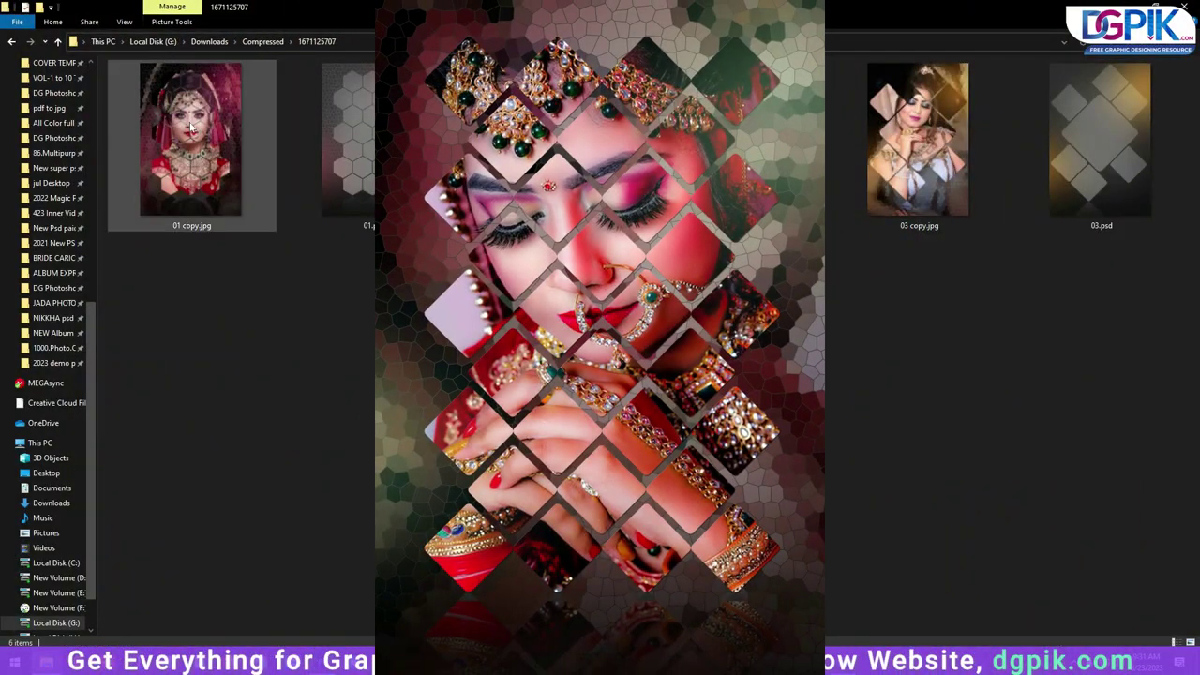
Step: Preview the 01, 02 and 03 copy.jpg mosaic samples full-size, twice over
{"action": "double_click", "coordinate": [192, 126]}
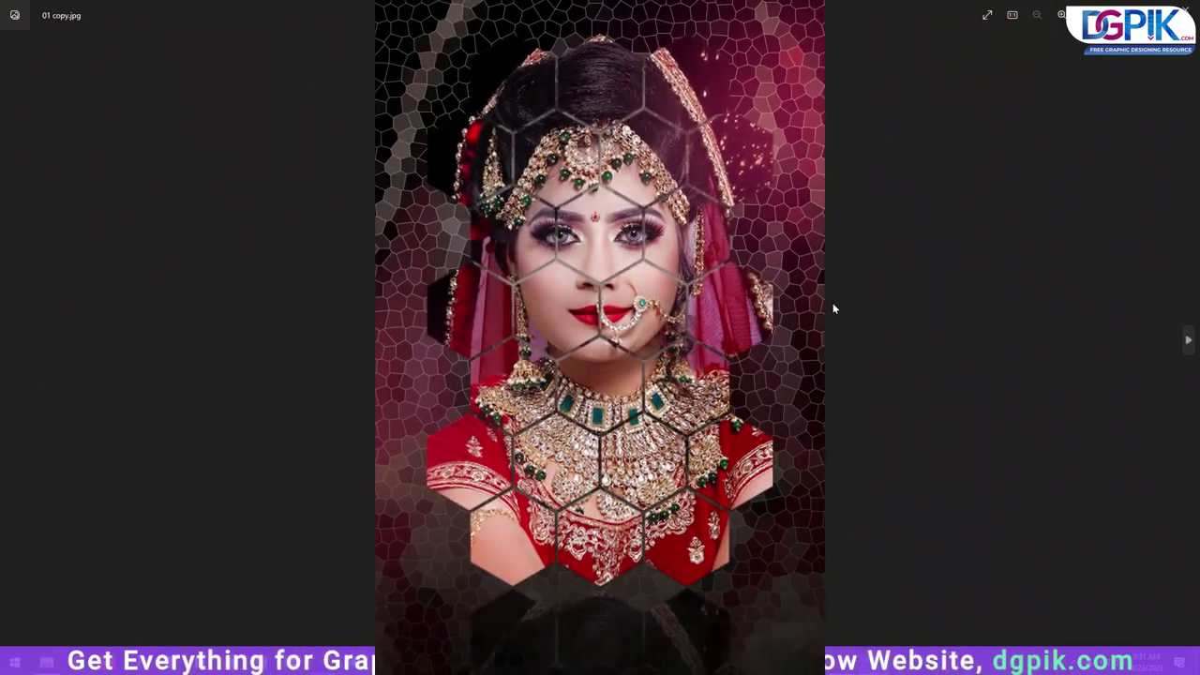
{"action": "left_click", "coordinate": [1189, 340]}
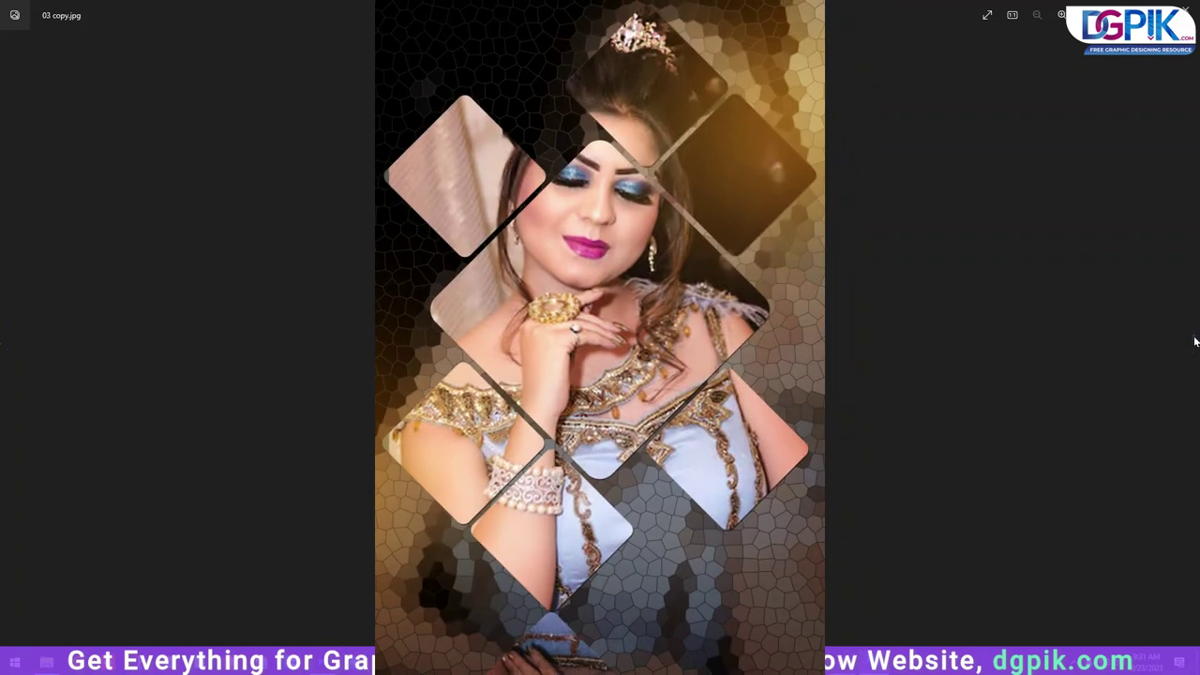
{"action": "left_click", "coordinate": [1189, 340]}
{"action": "left_click", "coordinate": [1186, 10]}
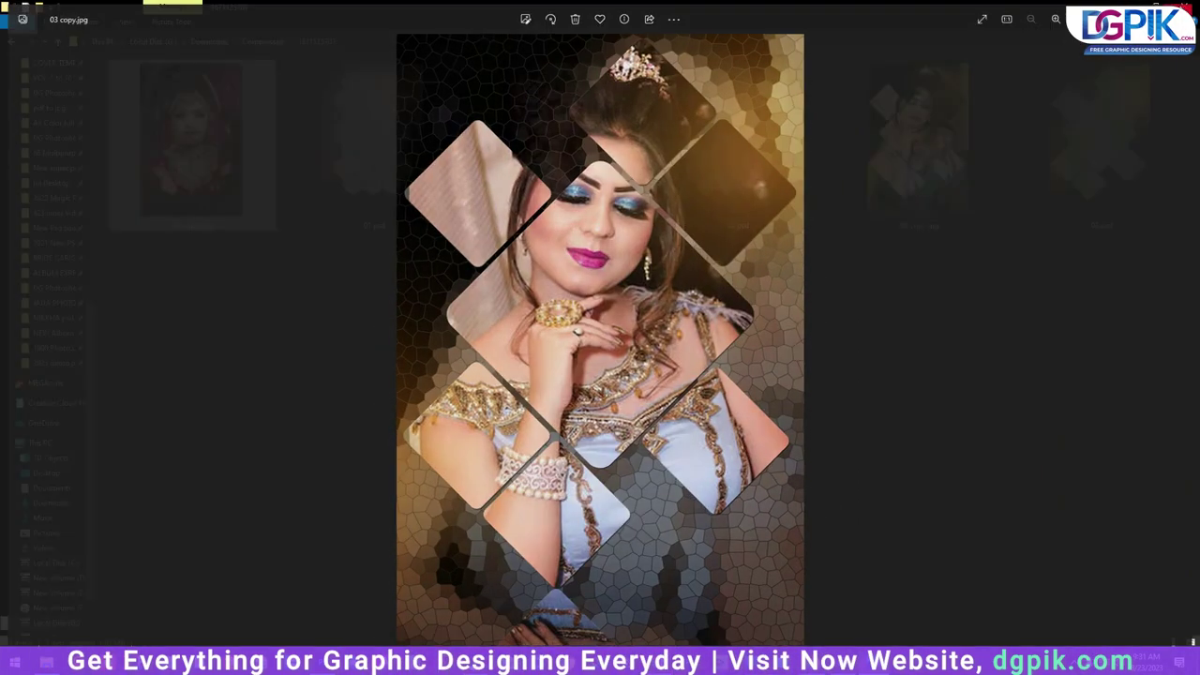
{"action": "double_click", "coordinate": [245, 148]}
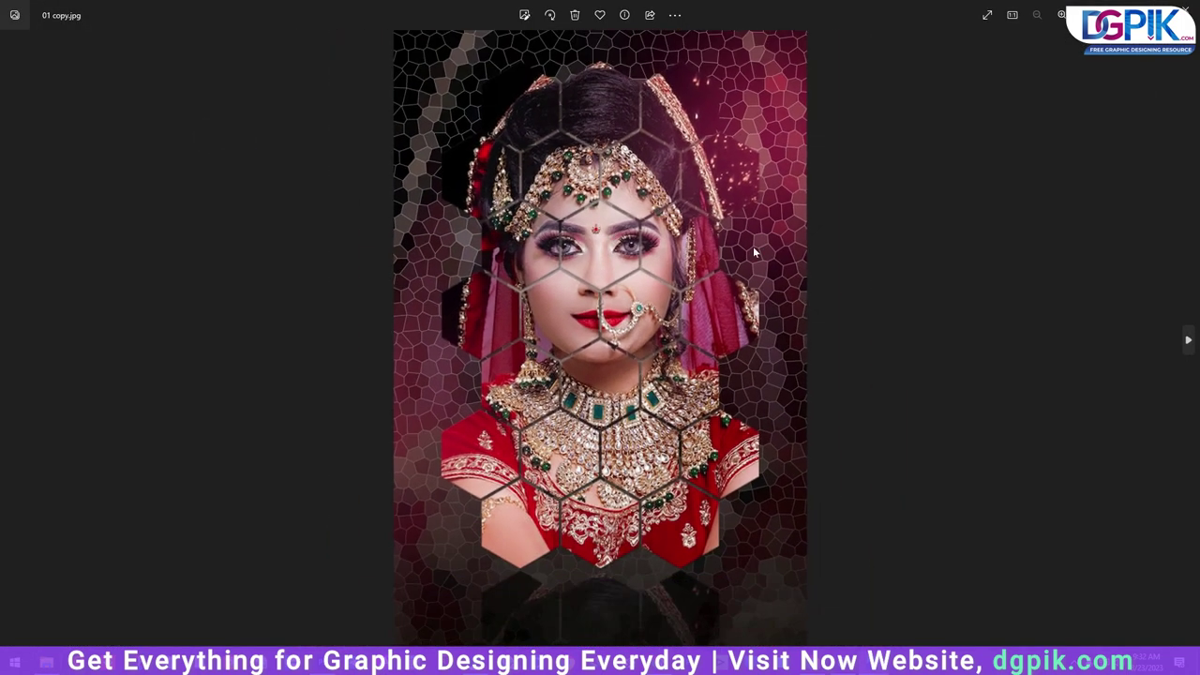
{"action": "left_click", "coordinate": [1189, 342]}
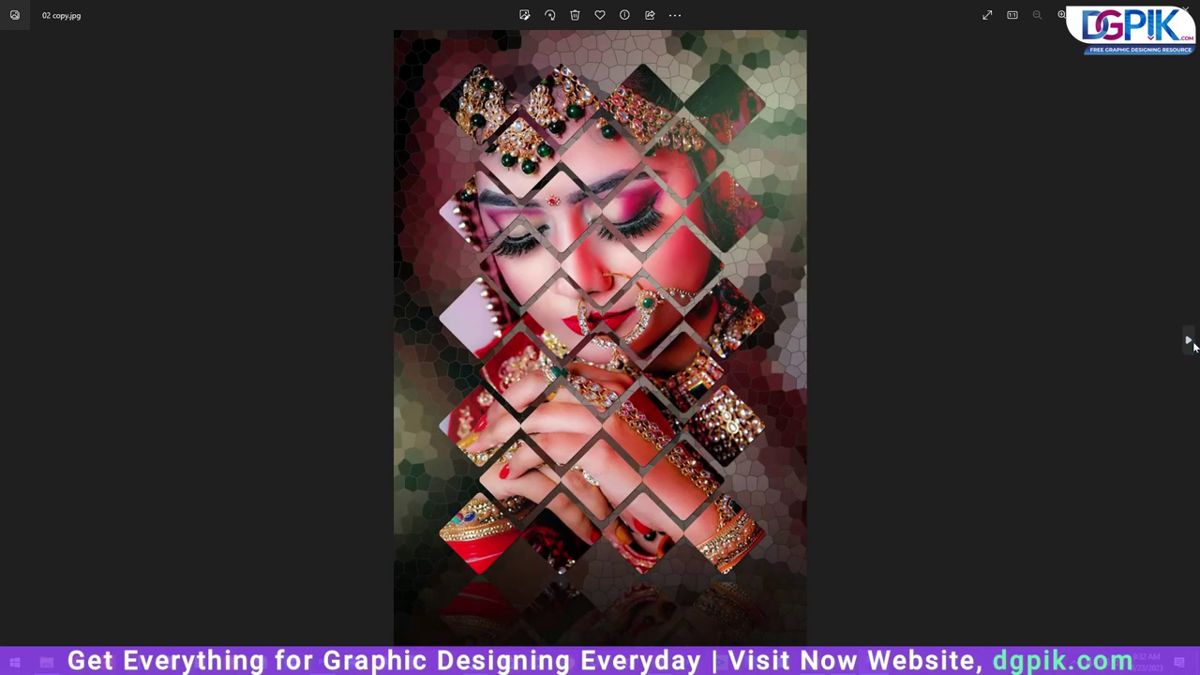
{"action": "left_click", "coordinate": [1189, 341]}
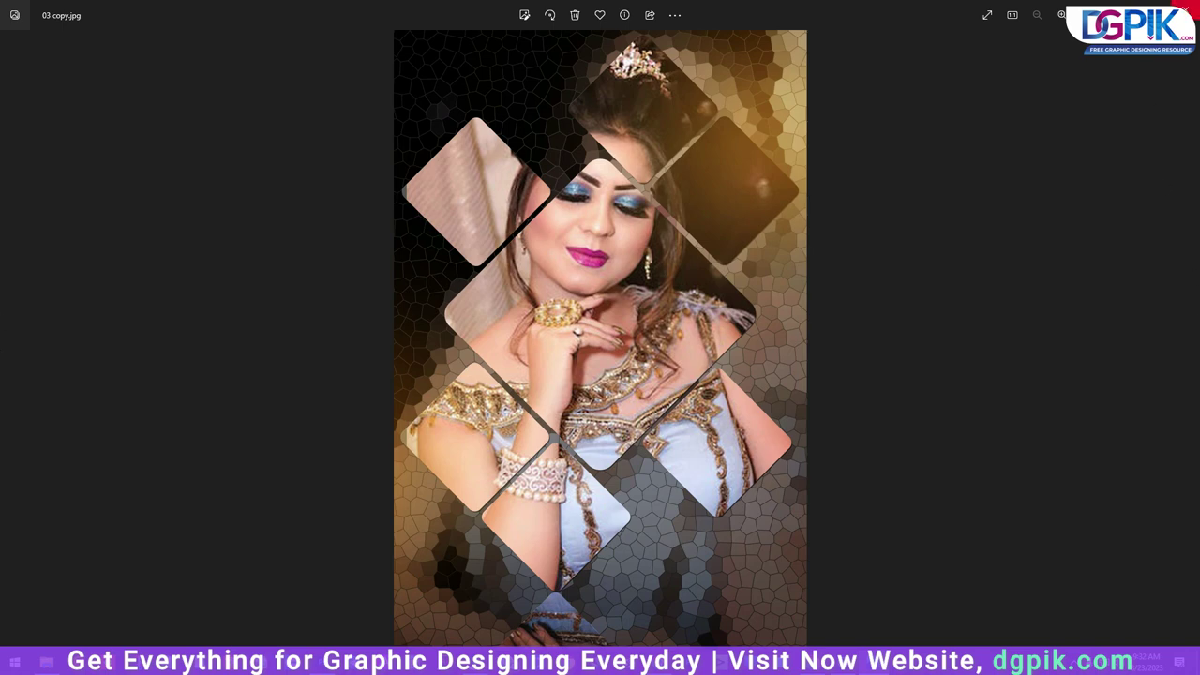
{"action": "left_click", "coordinate": [1185, 14]}
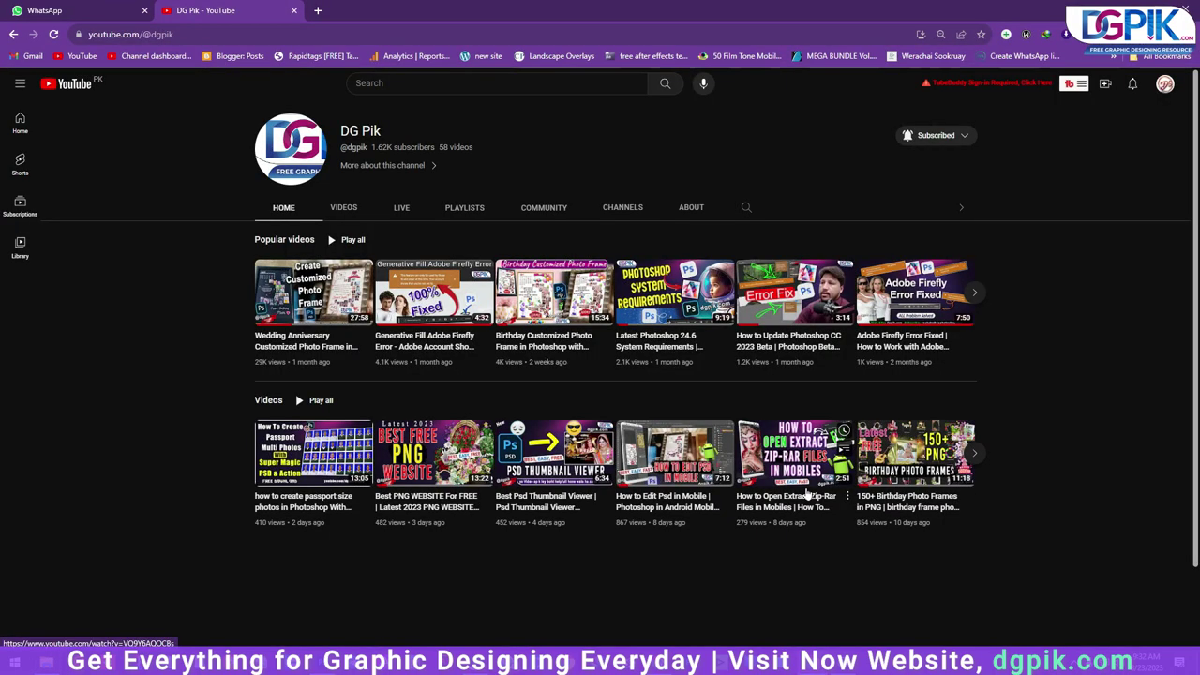
Step: Open the channel's VIDEOS tab and scroll down through the upload grid
{"action": "left_click", "coordinate": [343, 210]}
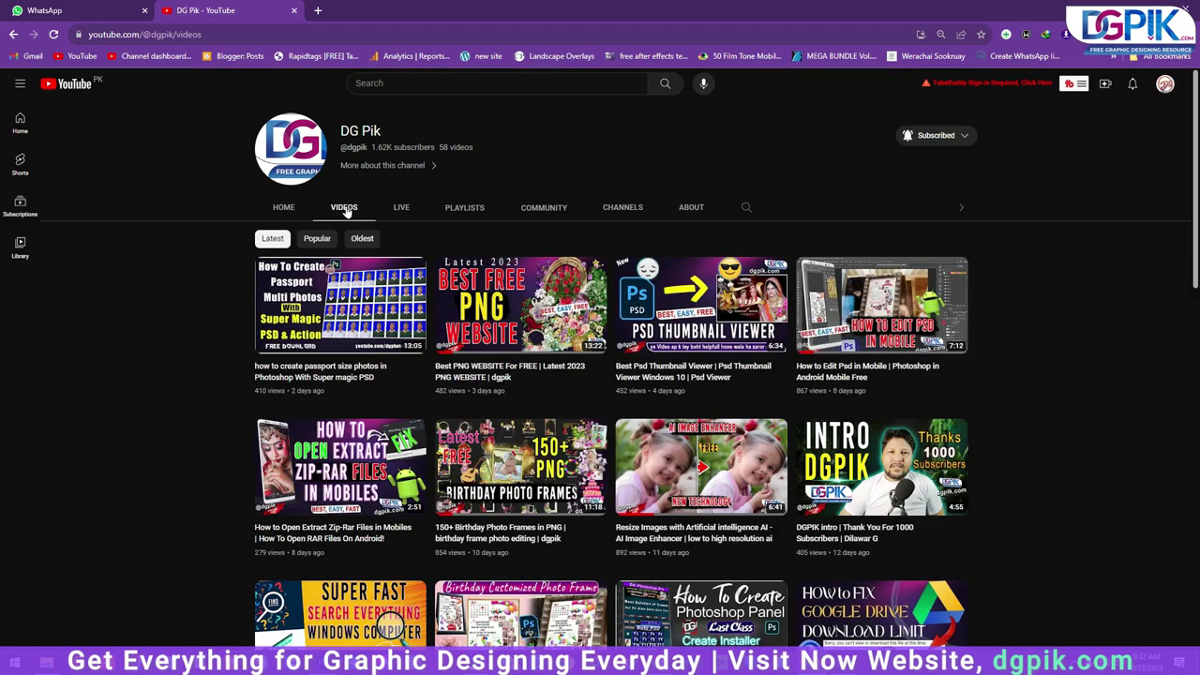
{"action": "scroll", "coordinate": [675, 320], "scroll_direction": "down", "scroll_amount": 2}
{"action": "scroll", "coordinate": [675, 321], "scroll_direction": "down", "scroll_amount": 2}
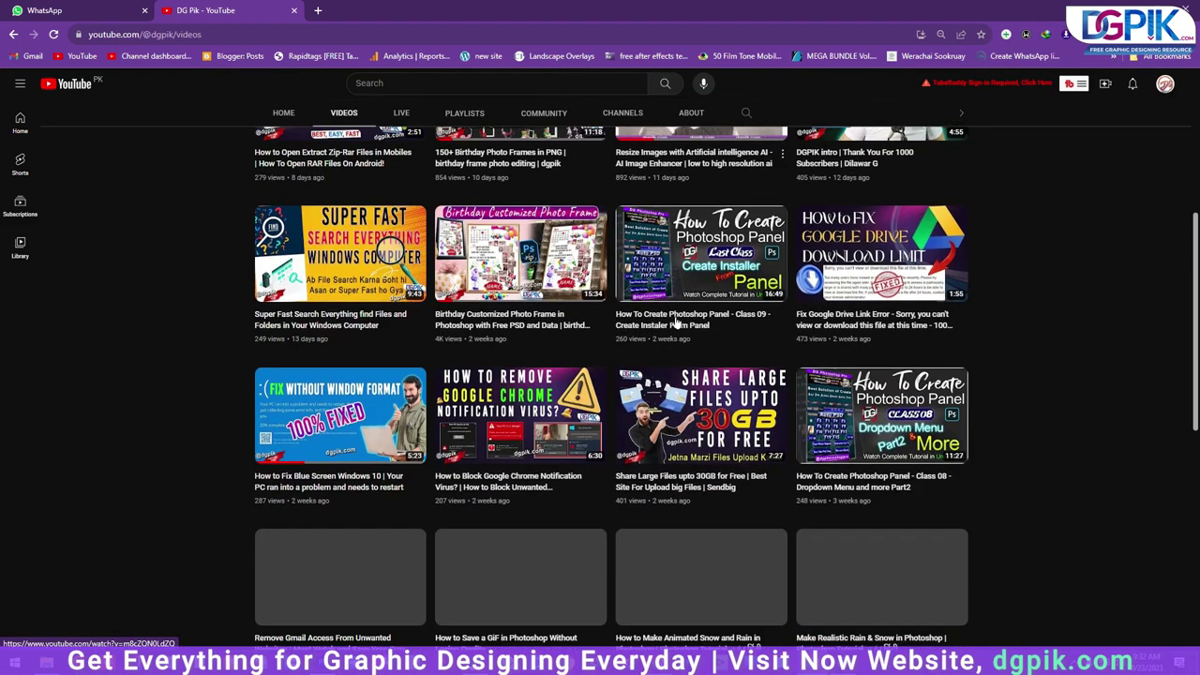
{"action": "scroll", "coordinate": [674, 321], "scroll_direction": "down", "scroll_amount": 1}
{"action": "scroll", "coordinate": [675, 321], "scroll_direction": "down", "scroll_amount": 3}
{"action": "scroll", "coordinate": [674, 322], "scroll_direction": "down", "scroll_amount": 1}
{"action": "scroll", "coordinate": [675, 322], "scroll_direction": "down", "scroll_amount": 1}
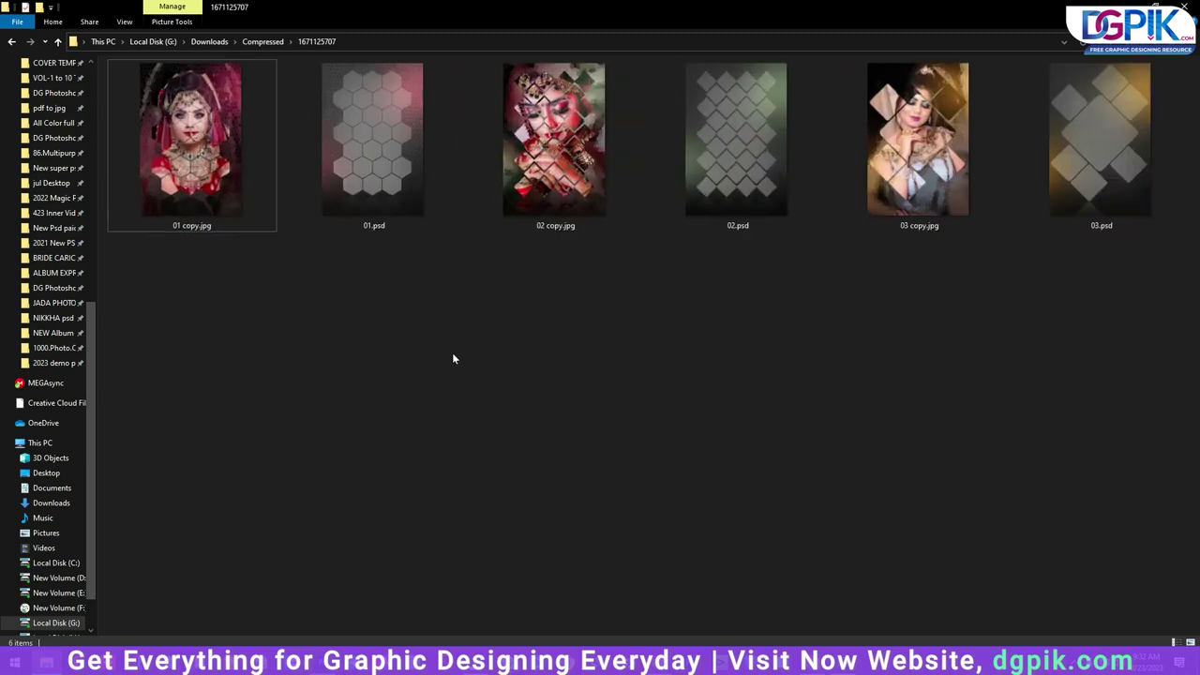
Step: Open the 01.psd, 02.psd and 03.psd hexagon mosaic frame templates
{"action": "double_click", "coordinate": [402, 201]}
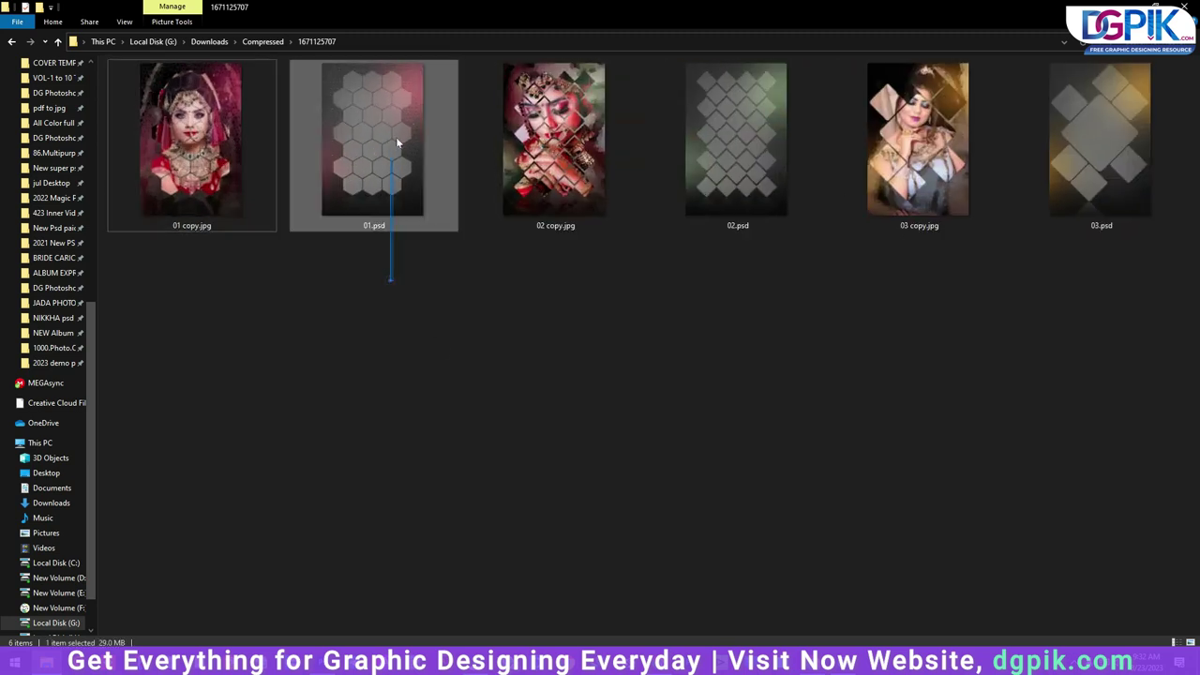
{"action": "double_click", "coordinate": [748, 197]}
{"action": "double_click", "coordinate": [1097, 192]}
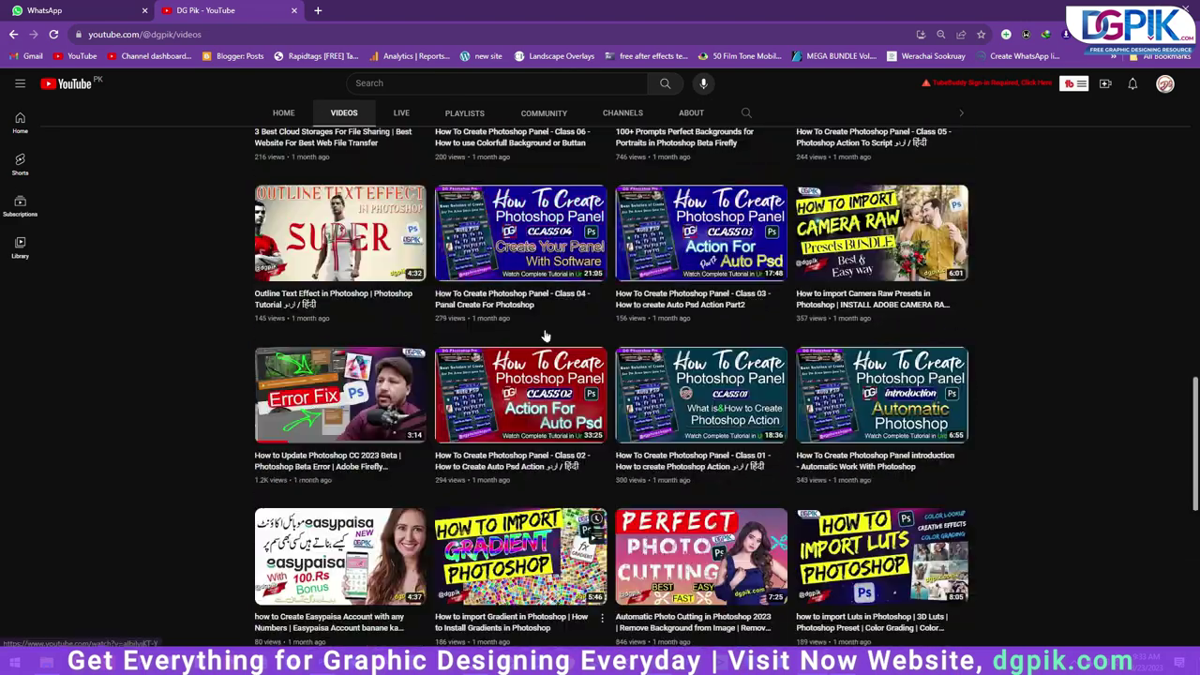
{"action": "scroll", "coordinate": [546, 335], "scroll_direction": "up", "scroll_amount": 5}
{"action": "scroll", "coordinate": [469, 309], "scroll_direction": "up", "scroll_amount": 5}
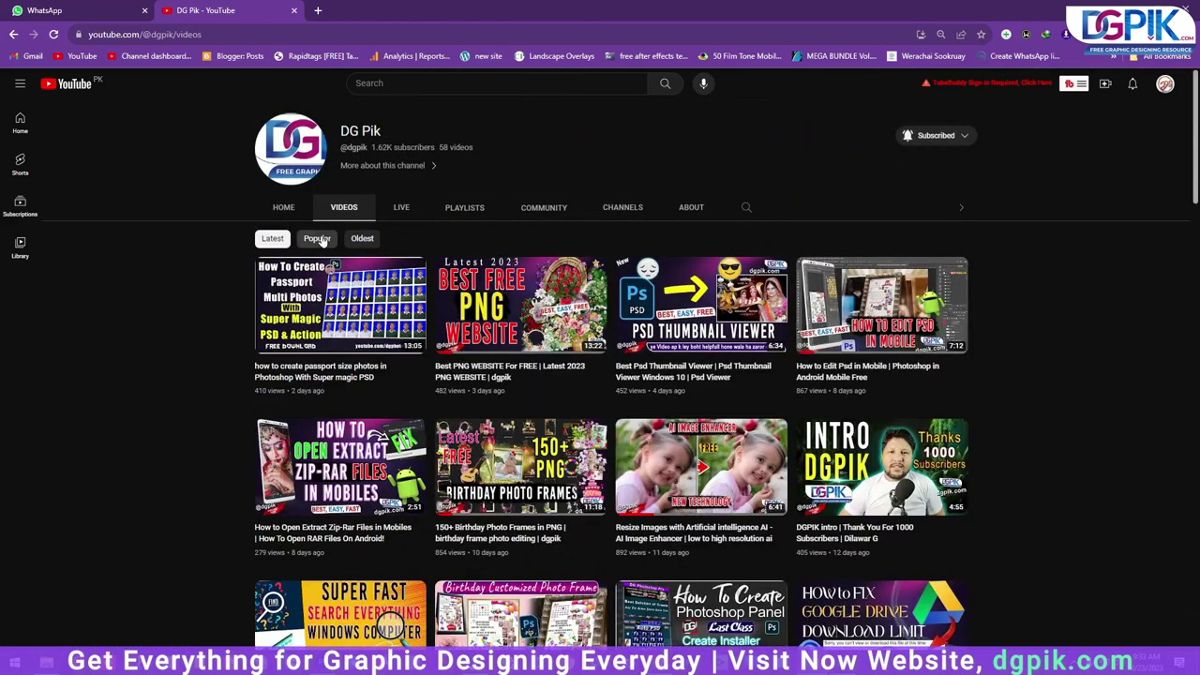
Step: Sort the DG Pik channel's videos by Popular
{"action": "left_click", "coordinate": [317, 238]}
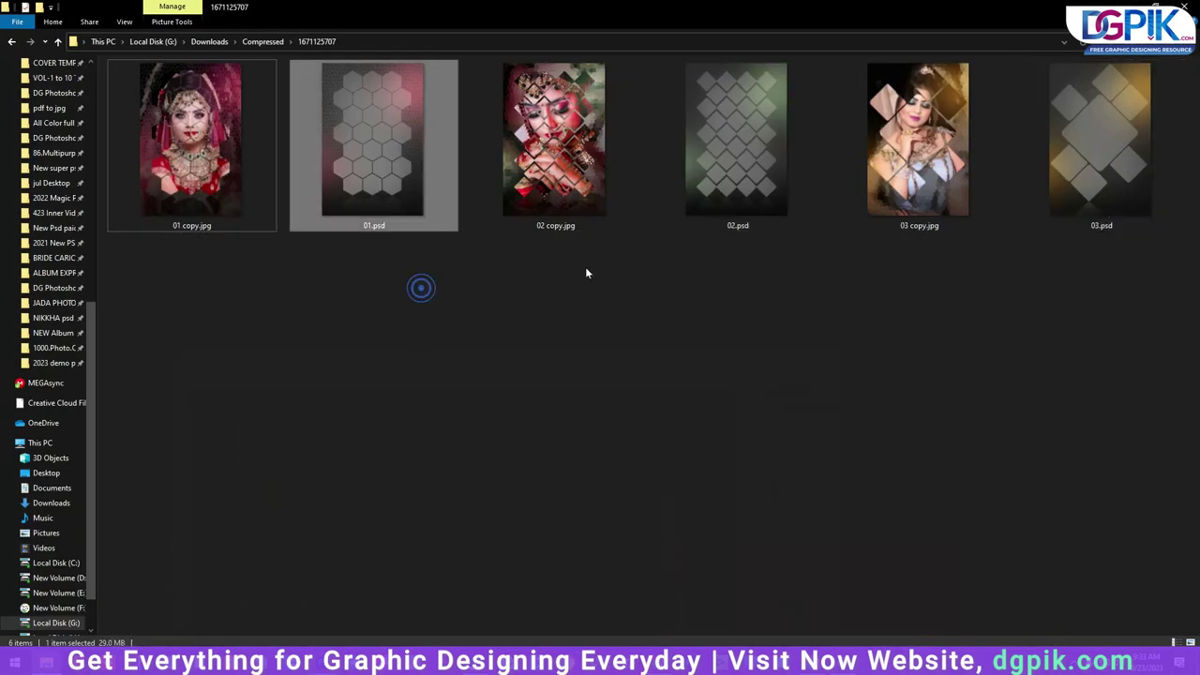
Step: Select the 02.psd and 03.psd templates, then settle on the 01.psd hexagon template
{"action": "left_click_drag", "start_coordinate": [749, 328], "coordinate": [771, 183]}
{"action": "left_click_drag", "start_coordinate": [1086, 330], "coordinate": [1092, 222]}
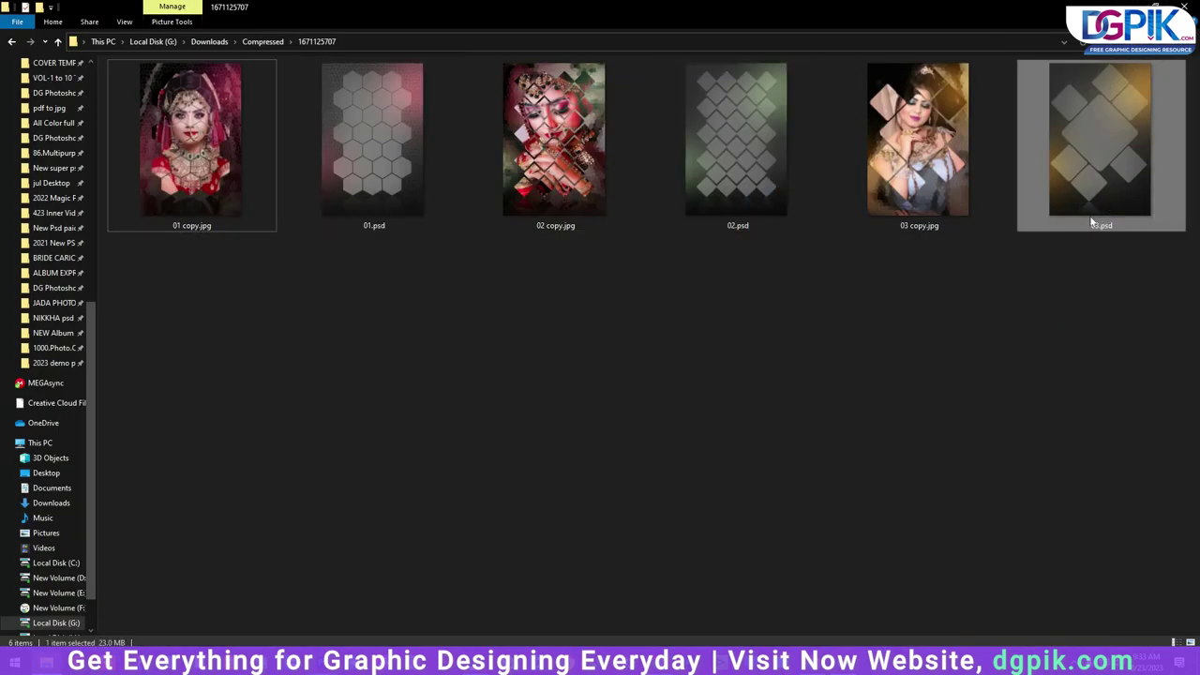
{"action": "left_click", "coordinate": [383, 172]}
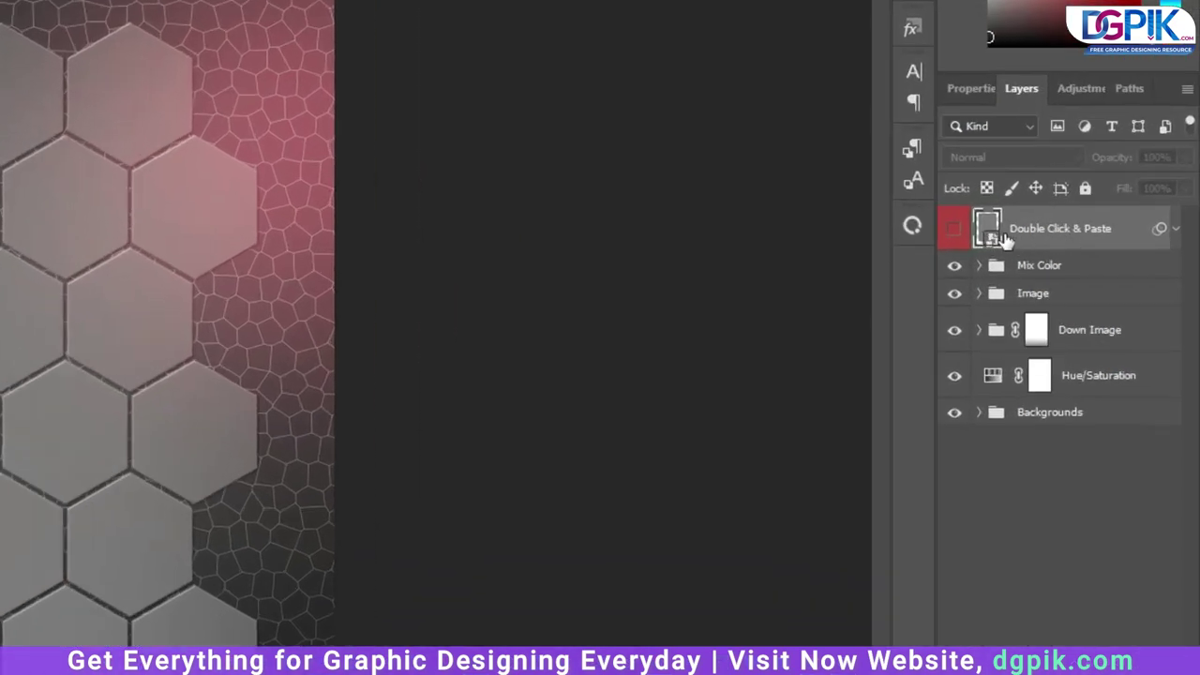
Step: Place the woman-in-blue-dress portrait in the smart object, enlarge it to fill, and save
{"action": "double_click", "coordinate": [989, 234]}
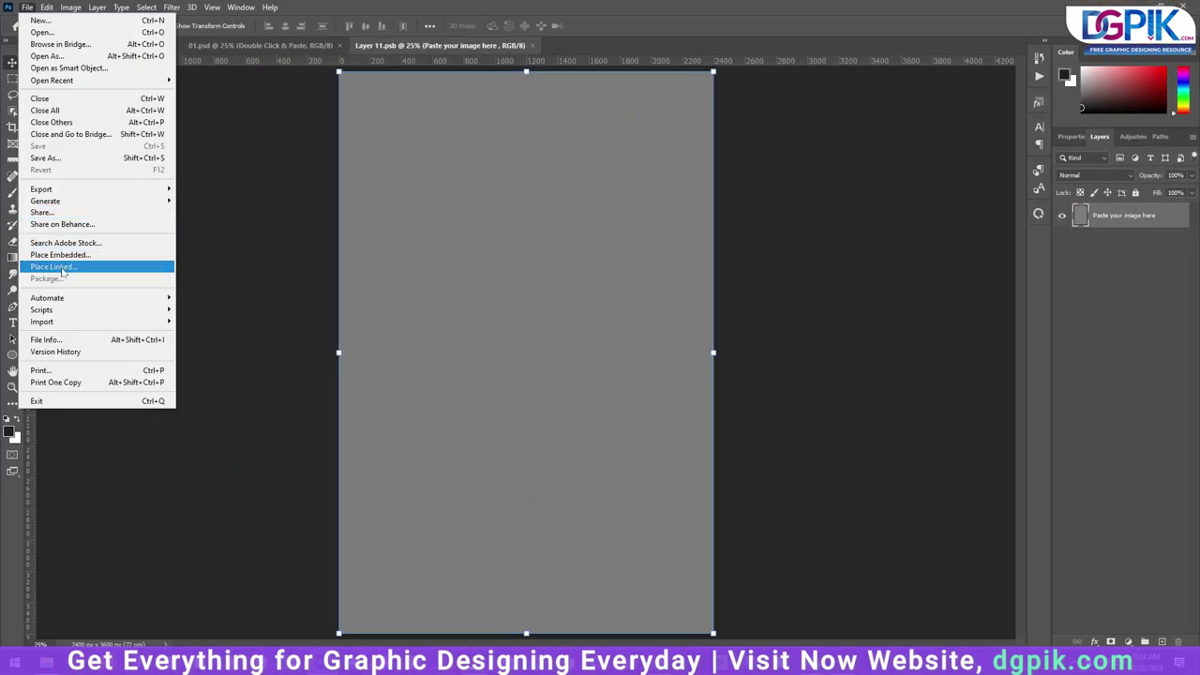
{"action": "left_click", "coordinate": [85, 270]}
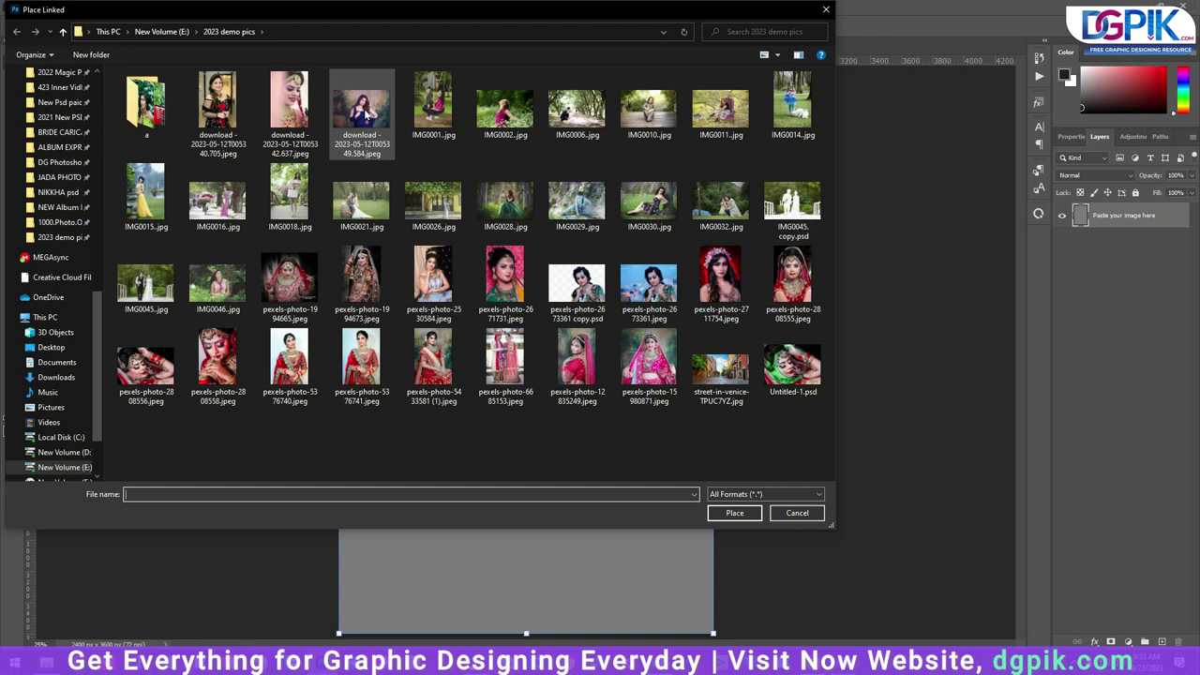
{"action": "double_click", "coordinate": [365, 113]}
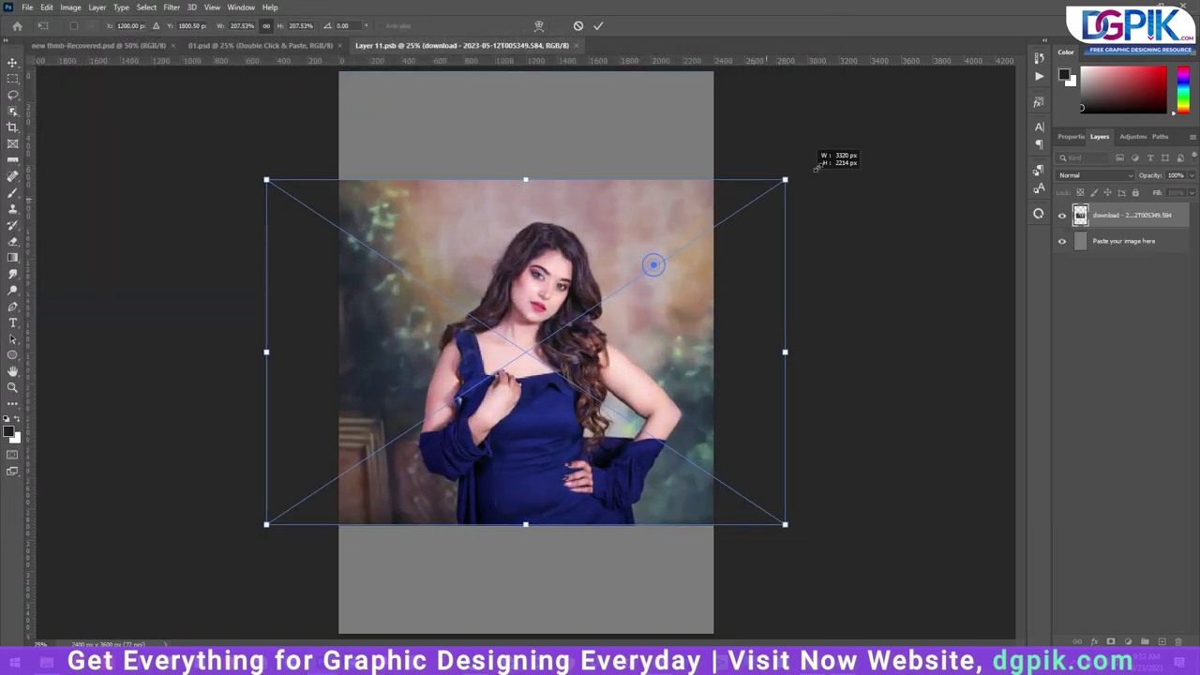
{"action": "left_click_drag", "start_coordinate": [652, 269], "coordinate": [996, 80]}
{"action": "left_click", "coordinate": [598, 25]}
{"action": "left_click", "coordinate": [579, 46]}
{"action": "left_click", "coordinate": [550, 249]}
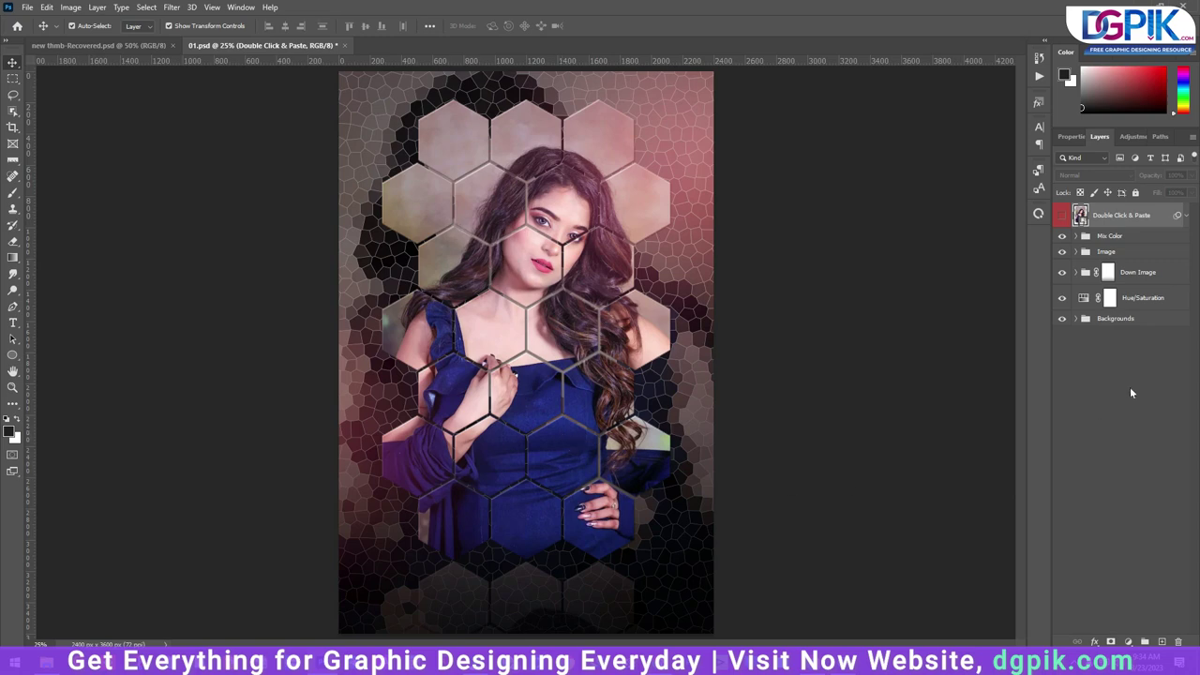
Step: Toggle the Mix Color group's overlay layers to compare tints, then select Image group's Layer 1
{"action": "left_click", "coordinate": [1111, 237]}
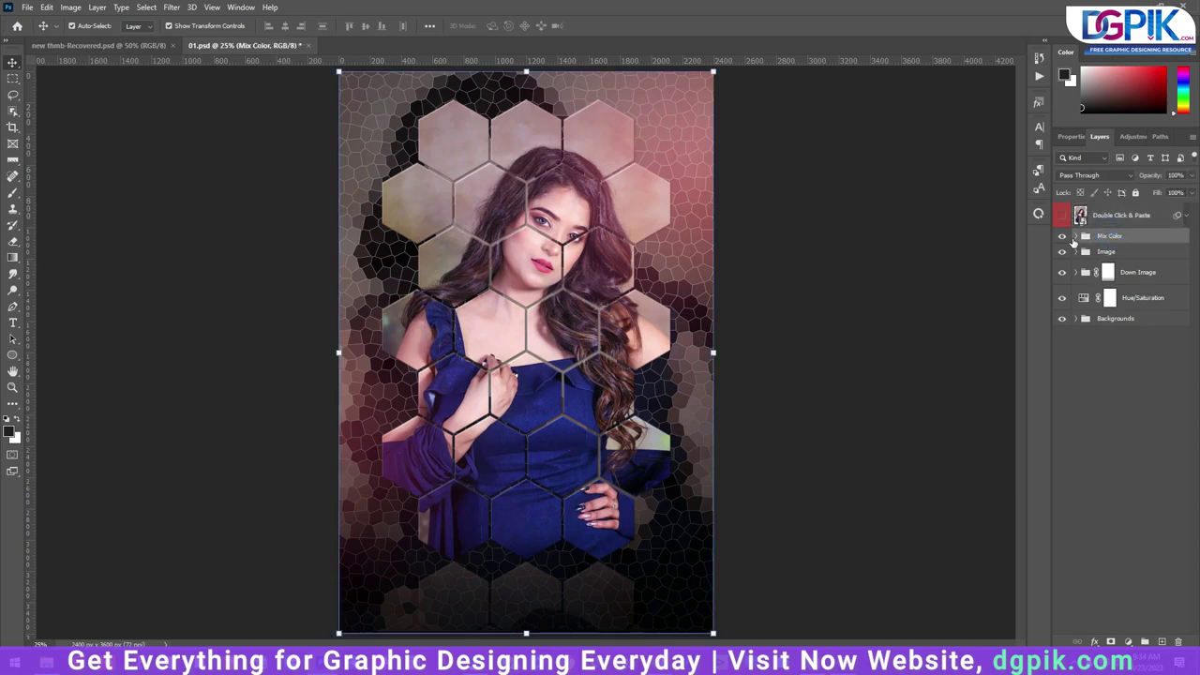
{"action": "left_click", "coordinate": [1074, 237]}
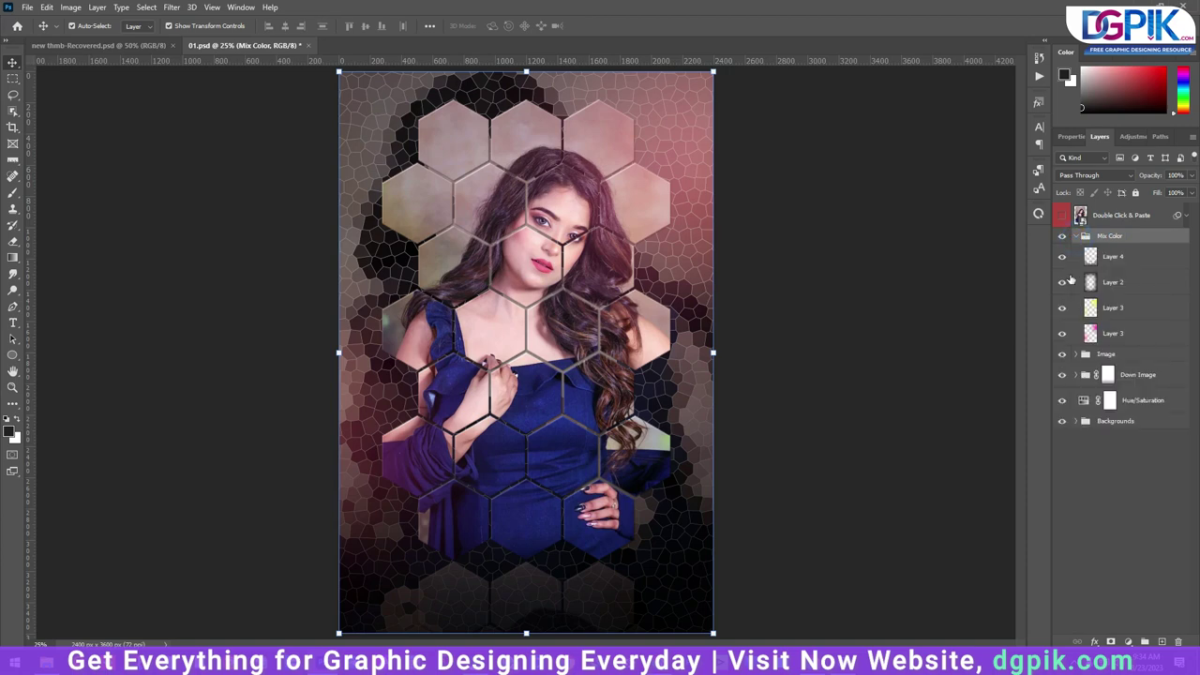
{"action": "left_click", "coordinate": [1062, 258]}
{"action": "left_click", "coordinate": [1062, 281]}
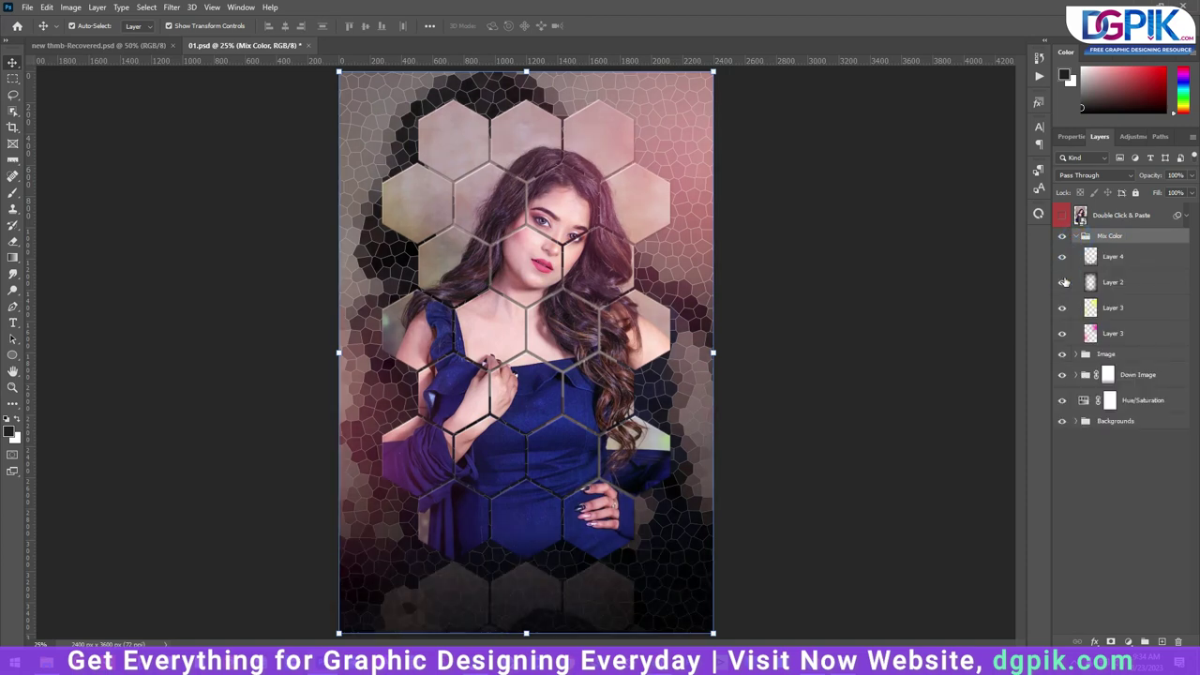
{"action": "left_click", "coordinate": [1062, 307]}
{"action": "left_click", "coordinate": [1062, 308]}
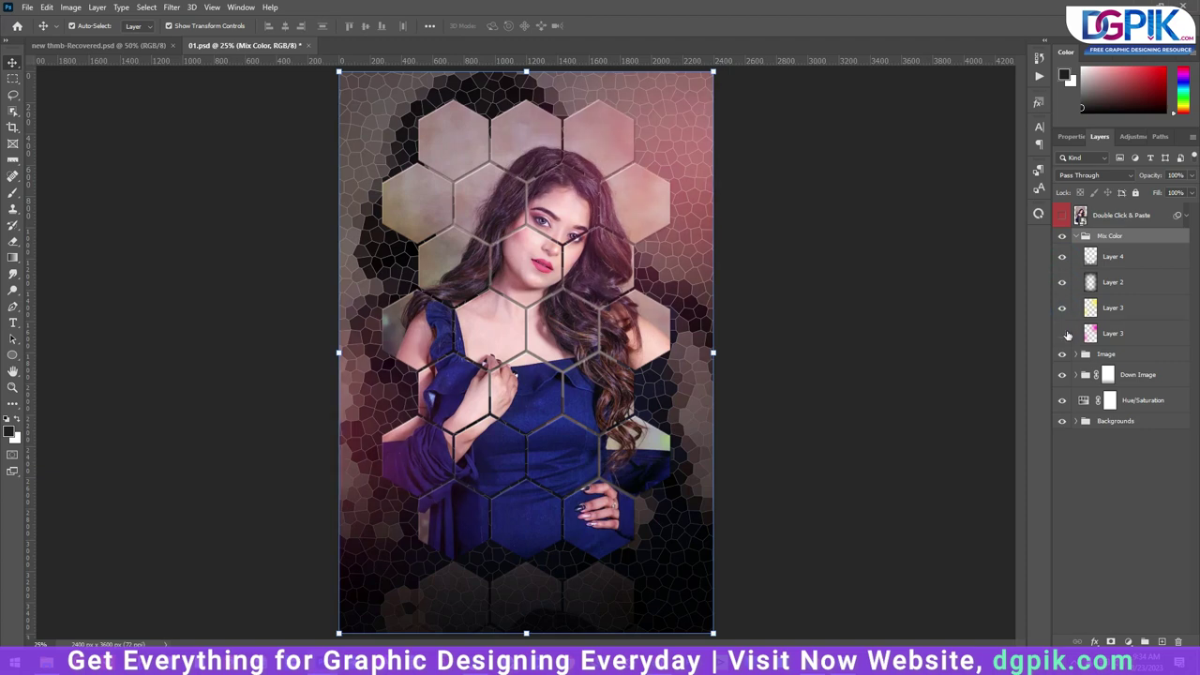
{"action": "left_click", "coordinate": [1062, 332]}
{"action": "left_click", "coordinate": [1063, 334]}
{"action": "left_click", "coordinate": [1077, 354]}
{"action": "left_click", "coordinate": [1125, 378]}
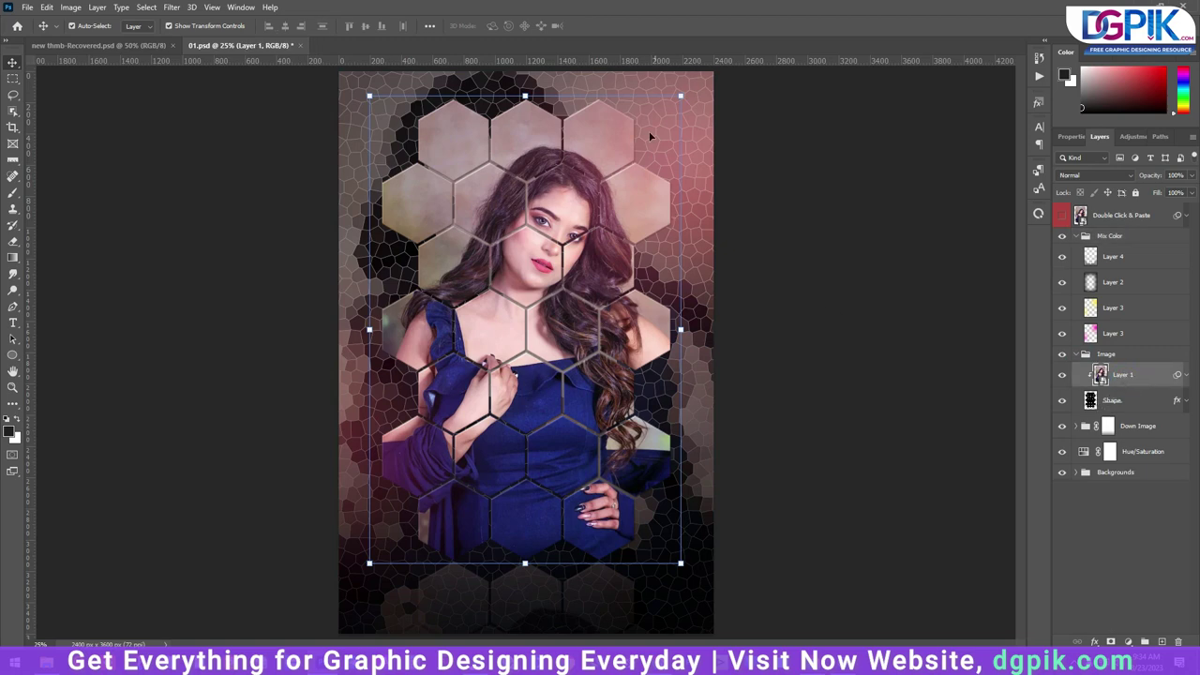
Step: Enlarge the portrait Layer 1 with Free Transform, dismissing the smart filter warning
{"action": "left_click", "coordinate": [684, 94]}
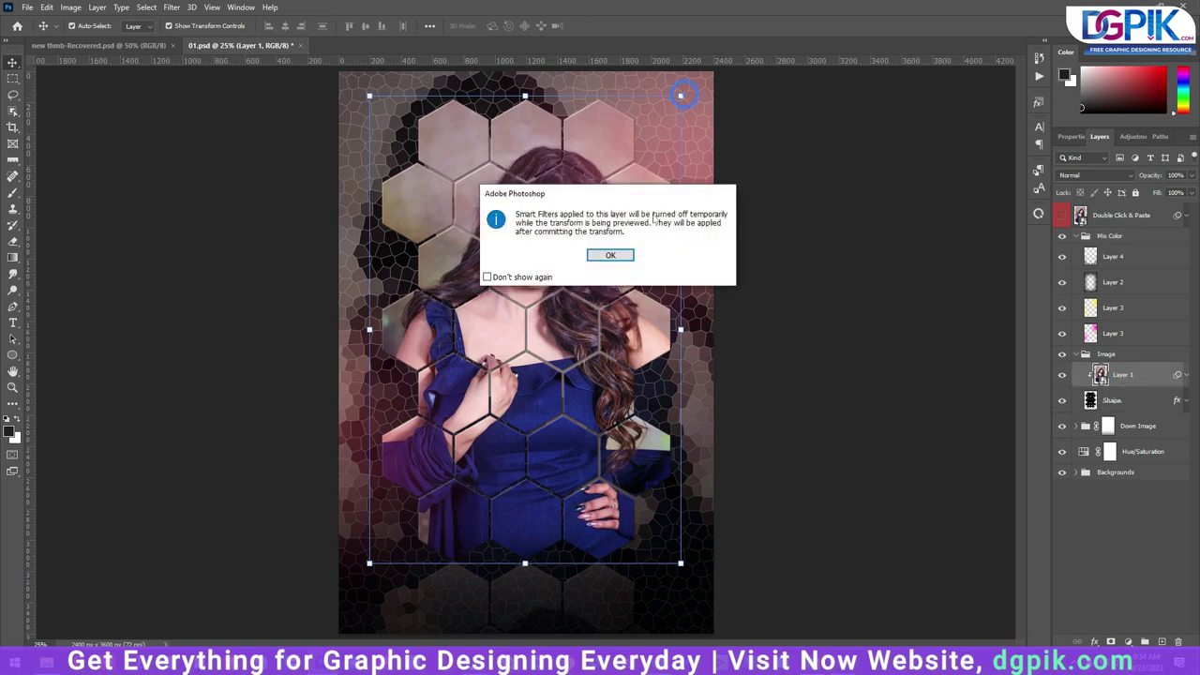
{"action": "left_click", "coordinate": [625, 251]}
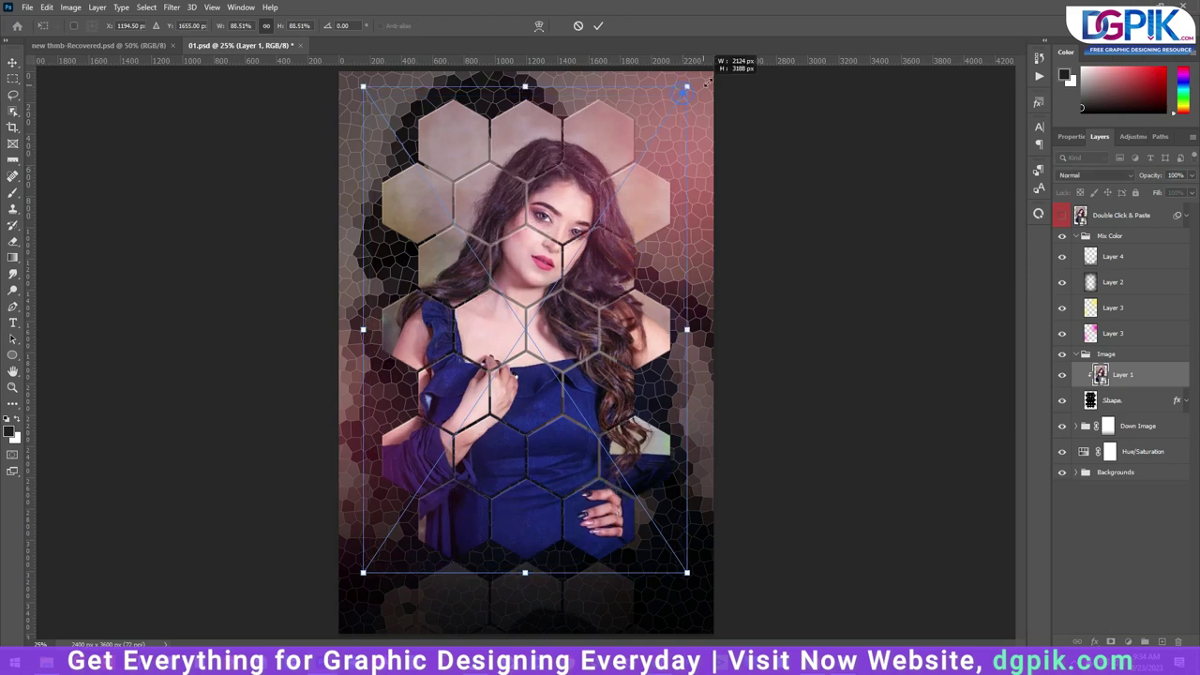
{"action": "left_click_drag", "start_coordinate": [681, 95], "coordinate": [696, 73]}
{"action": "left_click", "coordinate": [596, 25]}
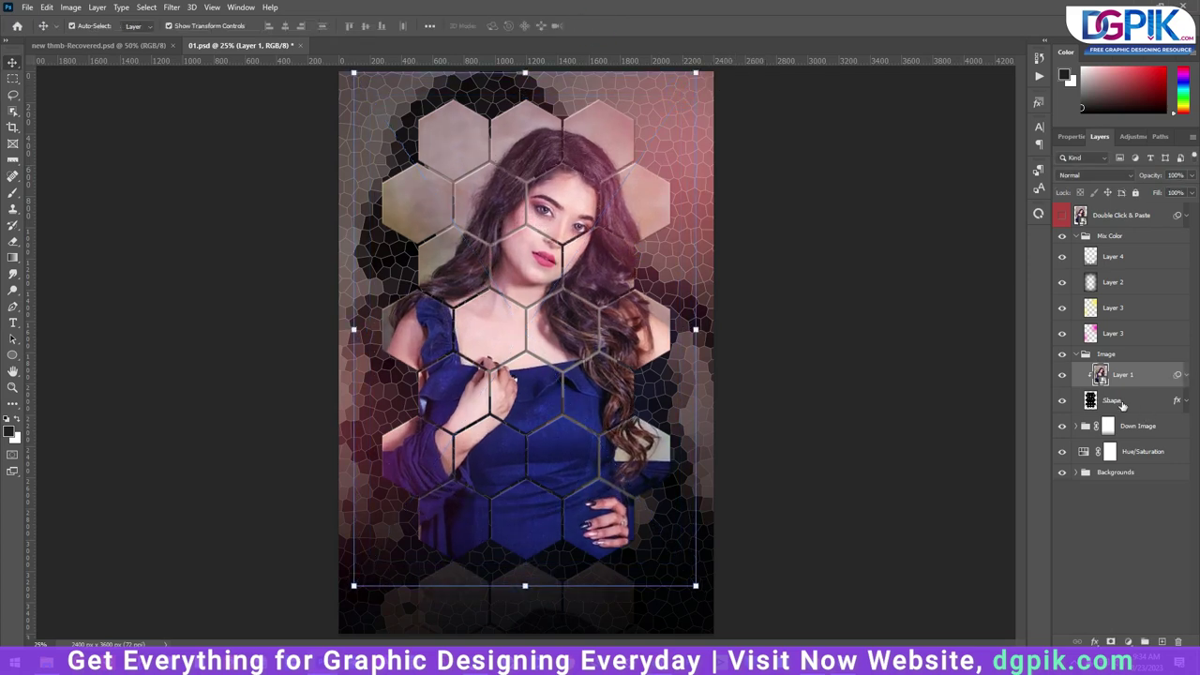
Step: Toggle the hexagon Shape layer, expand Down Image, and toggle the Hue/Saturation adjustment to compare
{"action": "left_click", "coordinate": [1122, 403]}
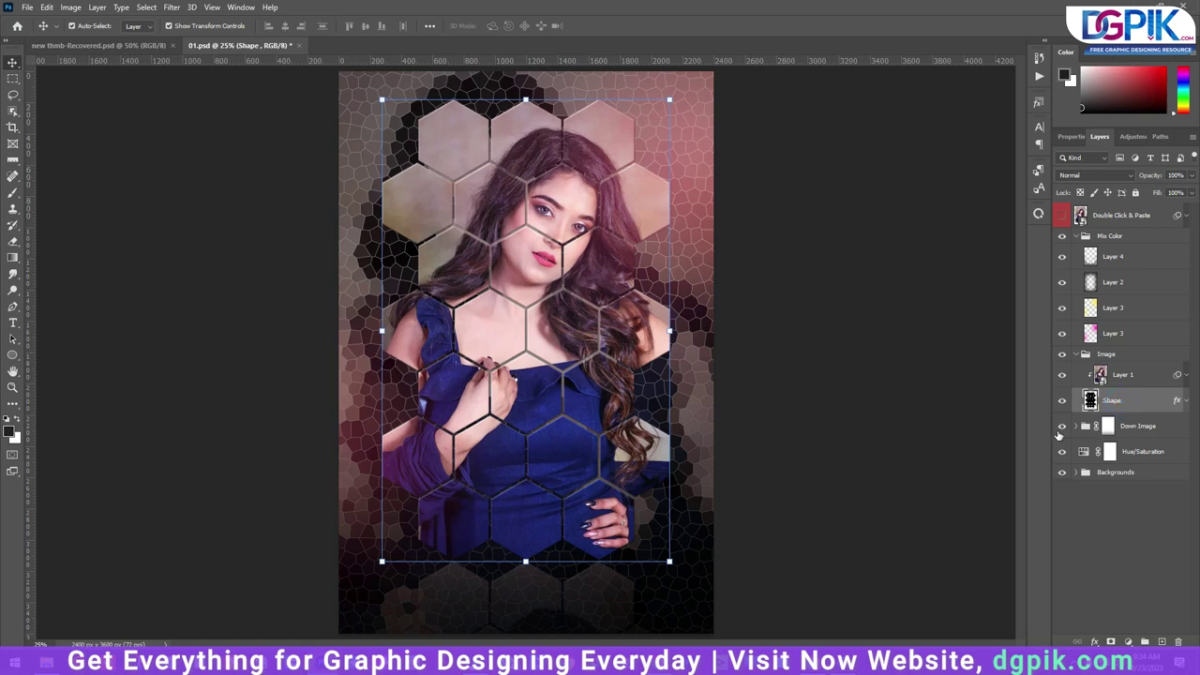
{"action": "left_click", "coordinate": [1062, 403]}
{"action": "left_click", "coordinate": [1060, 403]}
{"action": "left_click", "coordinate": [1075, 426]}
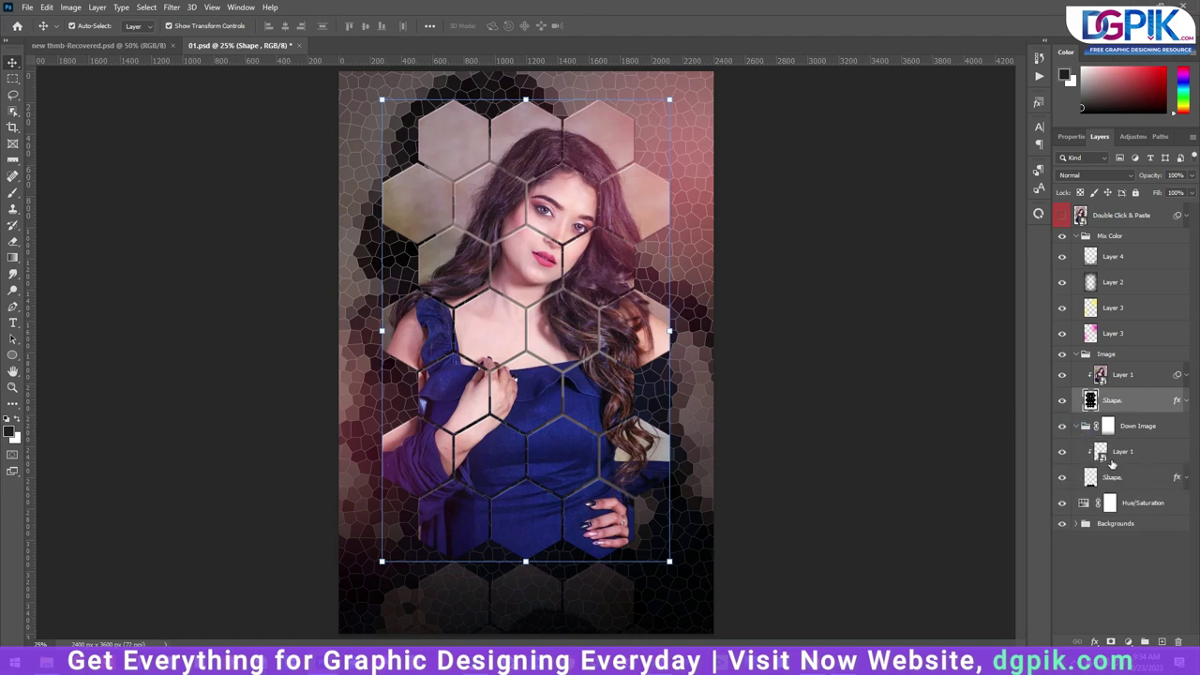
{"action": "left_click", "coordinate": [1062, 506]}
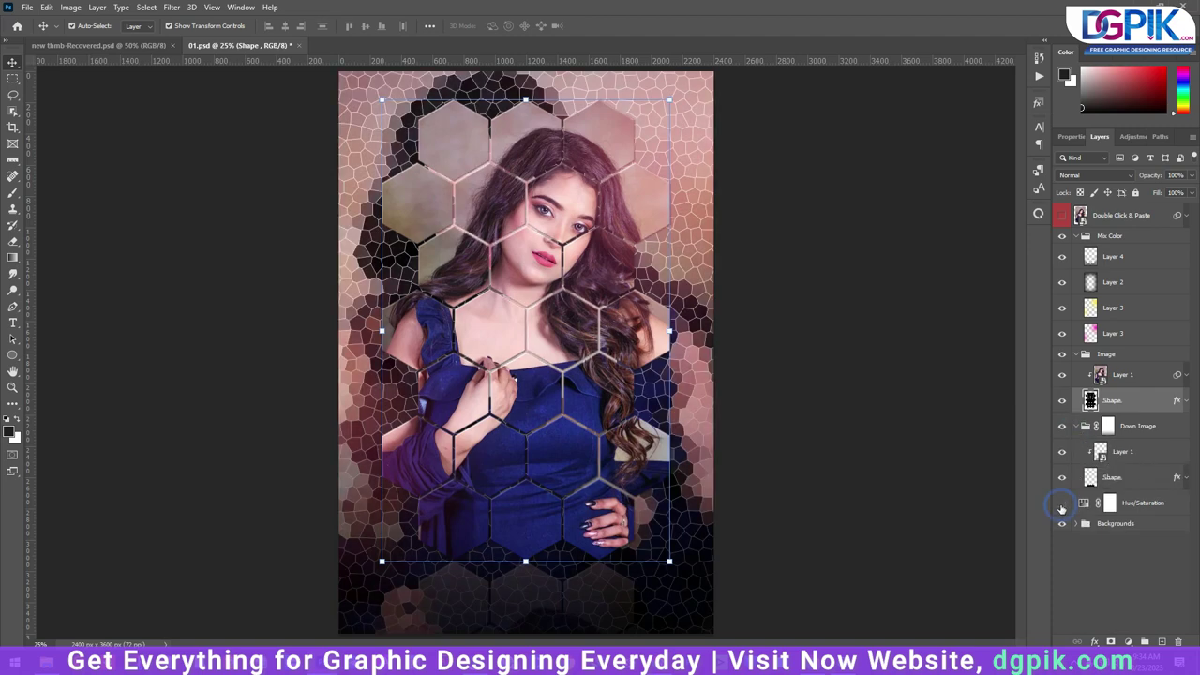
{"action": "left_click", "coordinate": [1062, 506]}
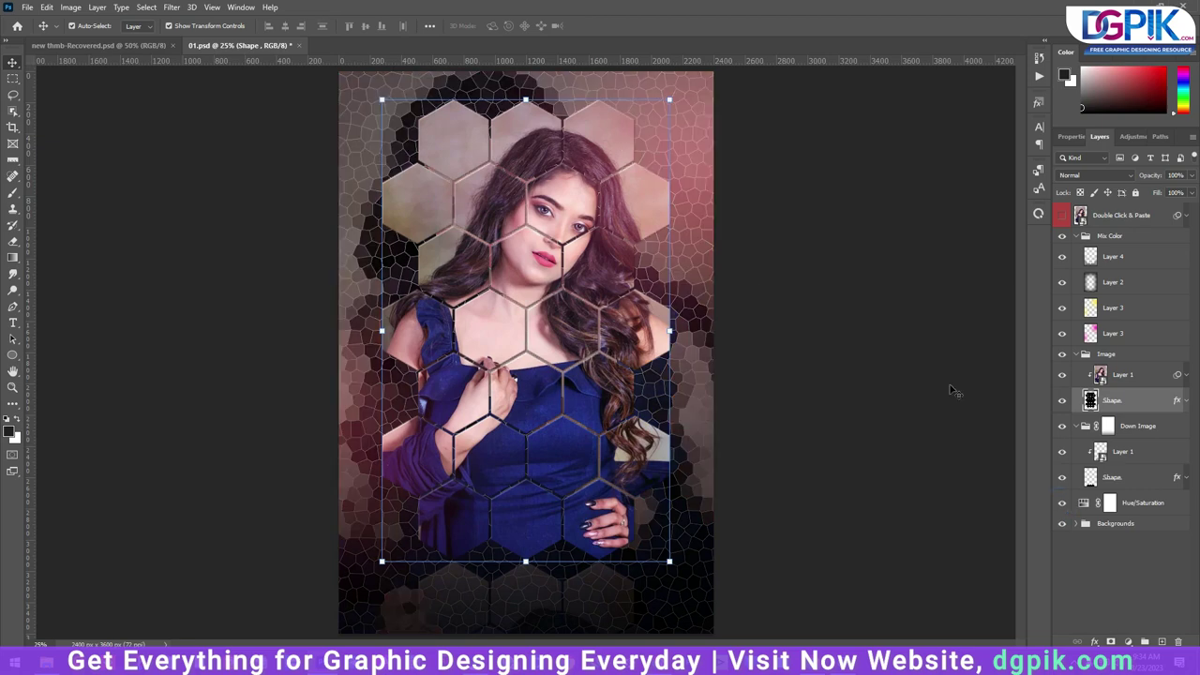
Step: Shift the Hue/Saturation hue to -162, return it to -2, and close 01.psd
{"action": "double_click", "coordinate": [1083, 505]}
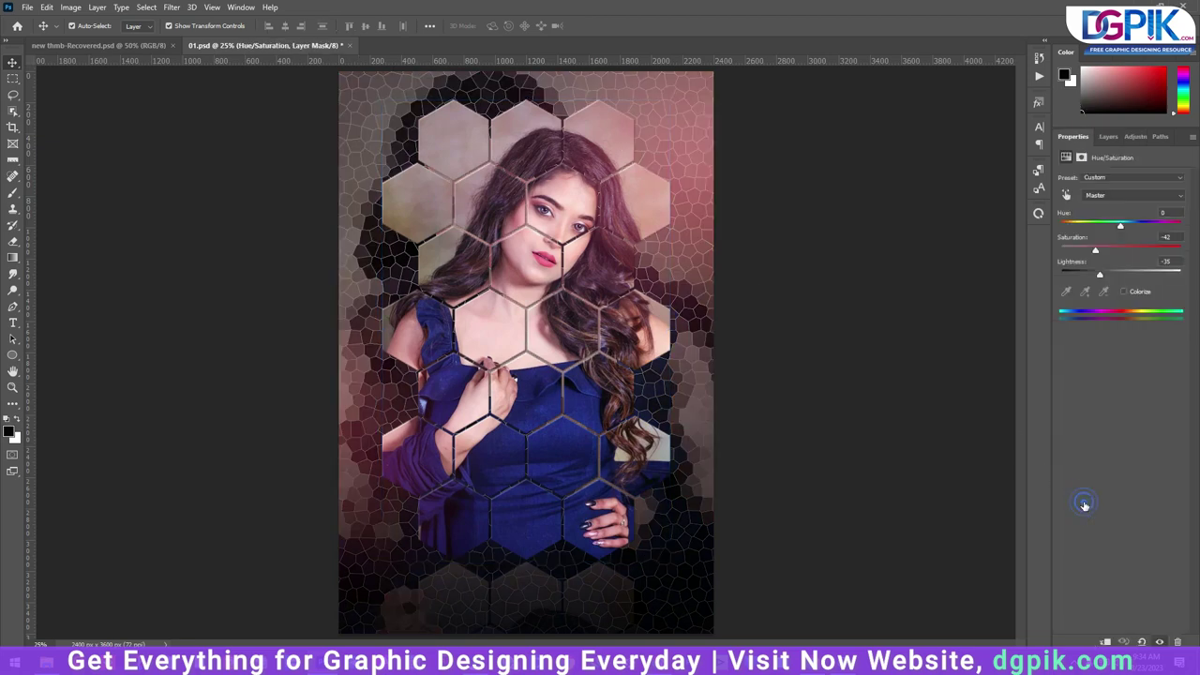
{"action": "left_click_drag", "start_coordinate": [1118, 228], "coordinate": [1071, 227]}
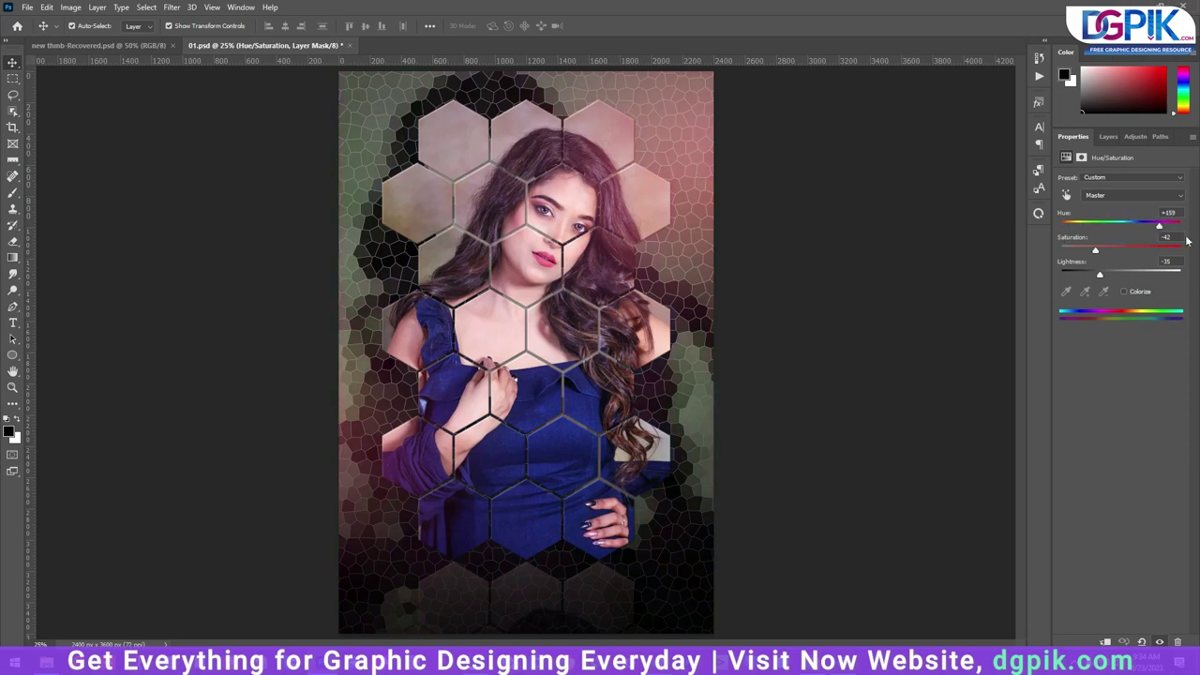
{"action": "left_click_drag", "start_coordinate": [1071, 227], "coordinate": [1119, 226]}
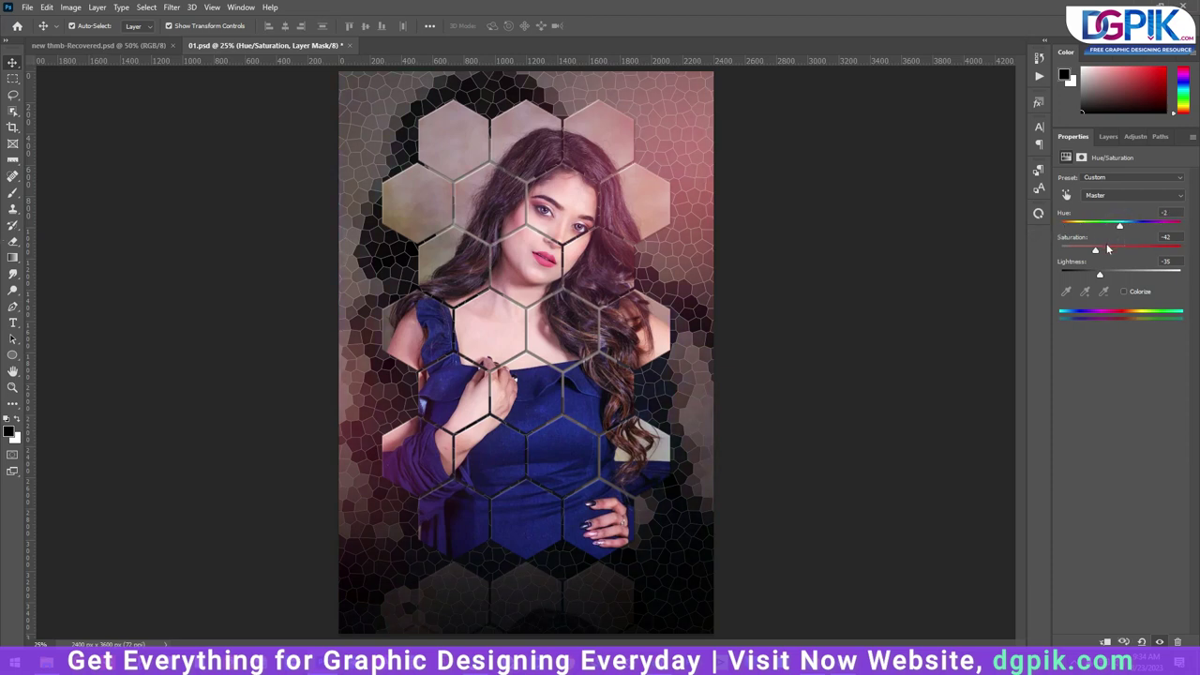
{"action": "left_click", "coordinate": [820, 189]}
{"action": "left_click", "coordinate": [273, 45]}
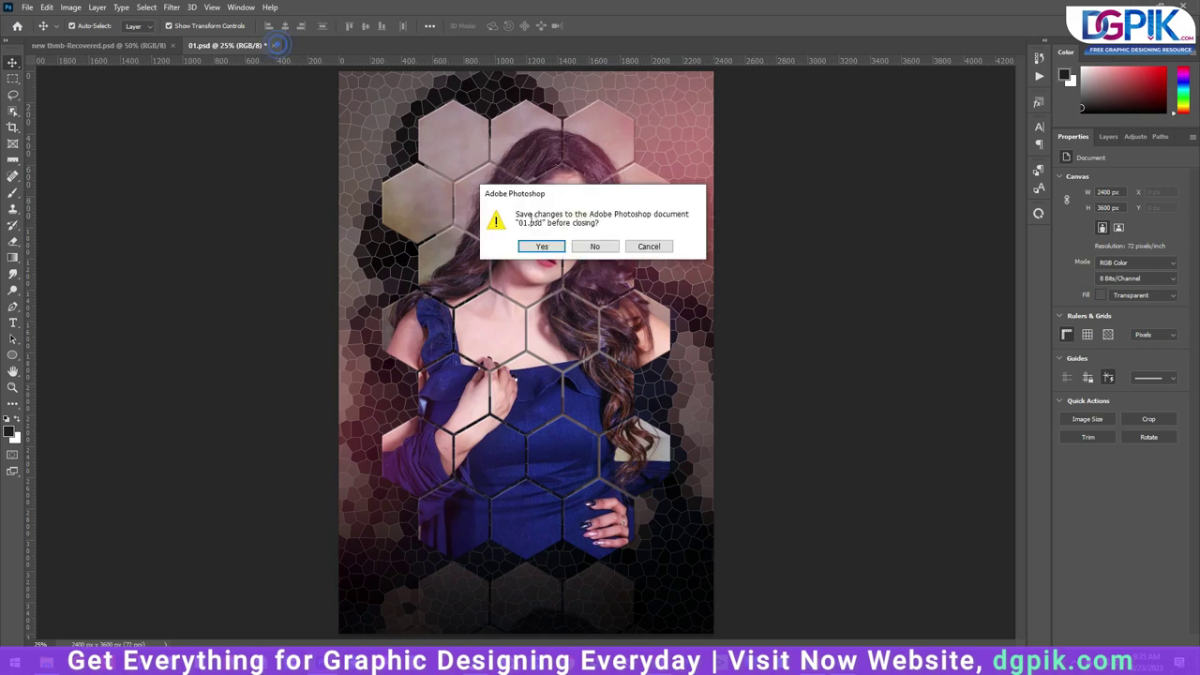
{"action": "left_click", "coordinate": [597, 248]}
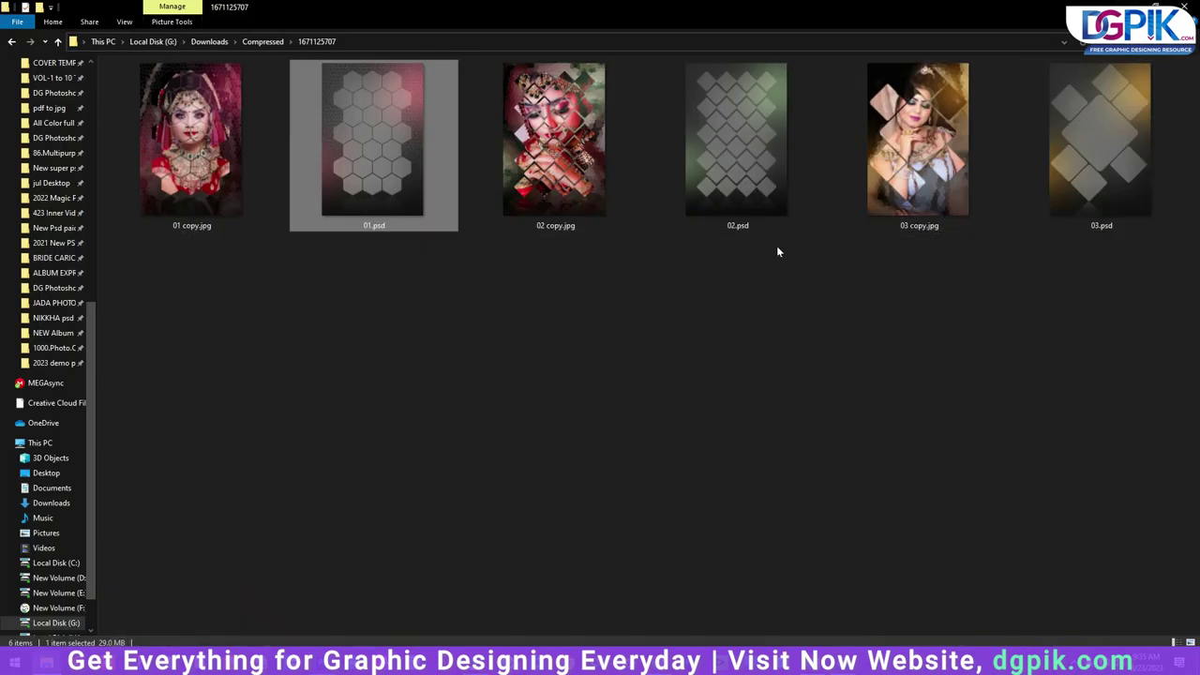
{"action": "left_click_drag", "start_coordinate": [776, 245], "coordinate": [1110, 92]}
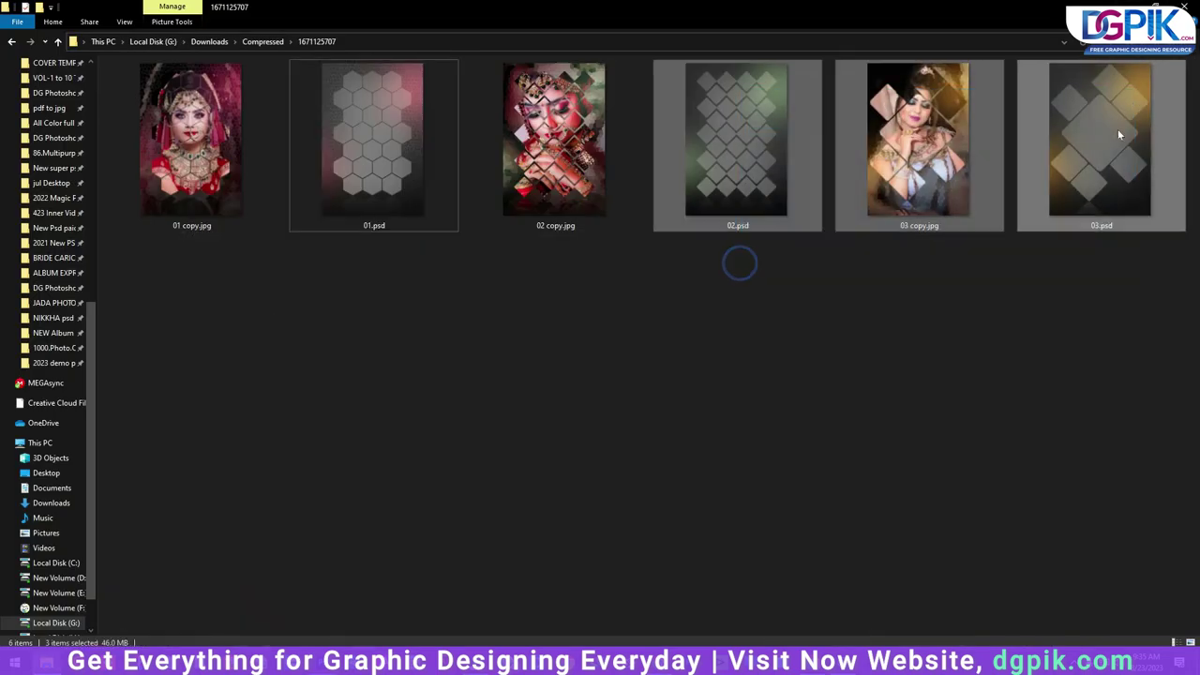
{"action": "left_click", "coordinate": [767, 277]}
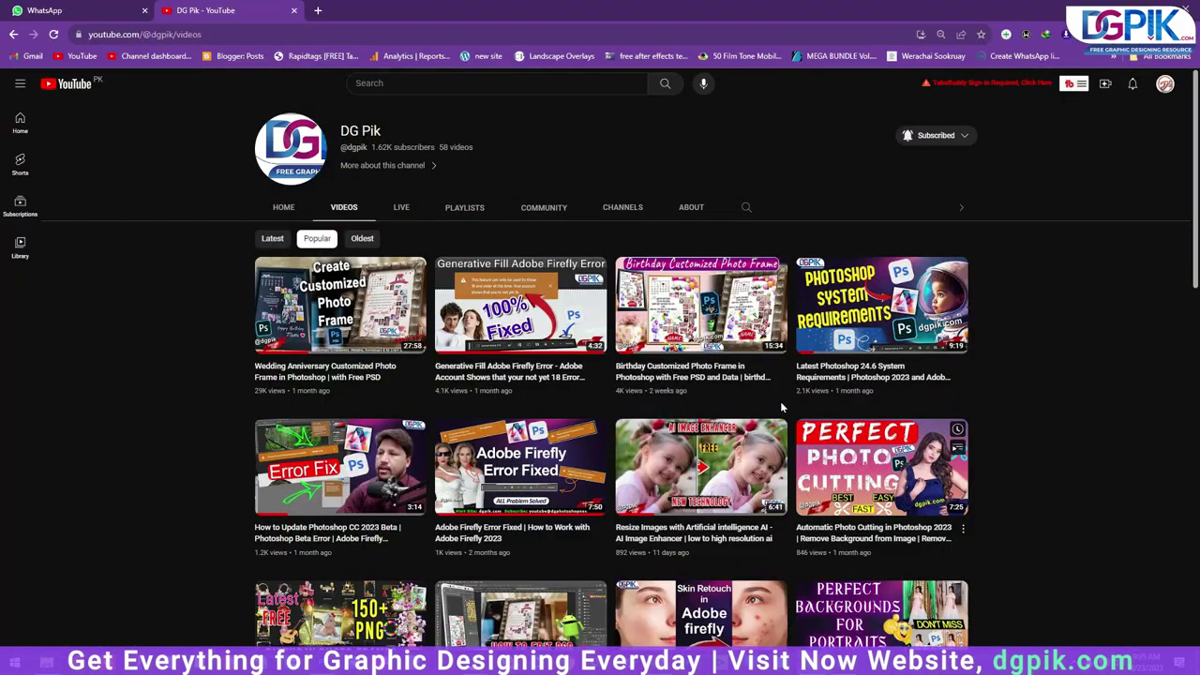
{"action": "scroll", "coordinate": [780, 401], "scroll_direction": "down", "scroll_amount": 3}
{"action": "scroll", "coordinate": [750, 392], "scroll_direction": "up", "scroll_amount": 3}
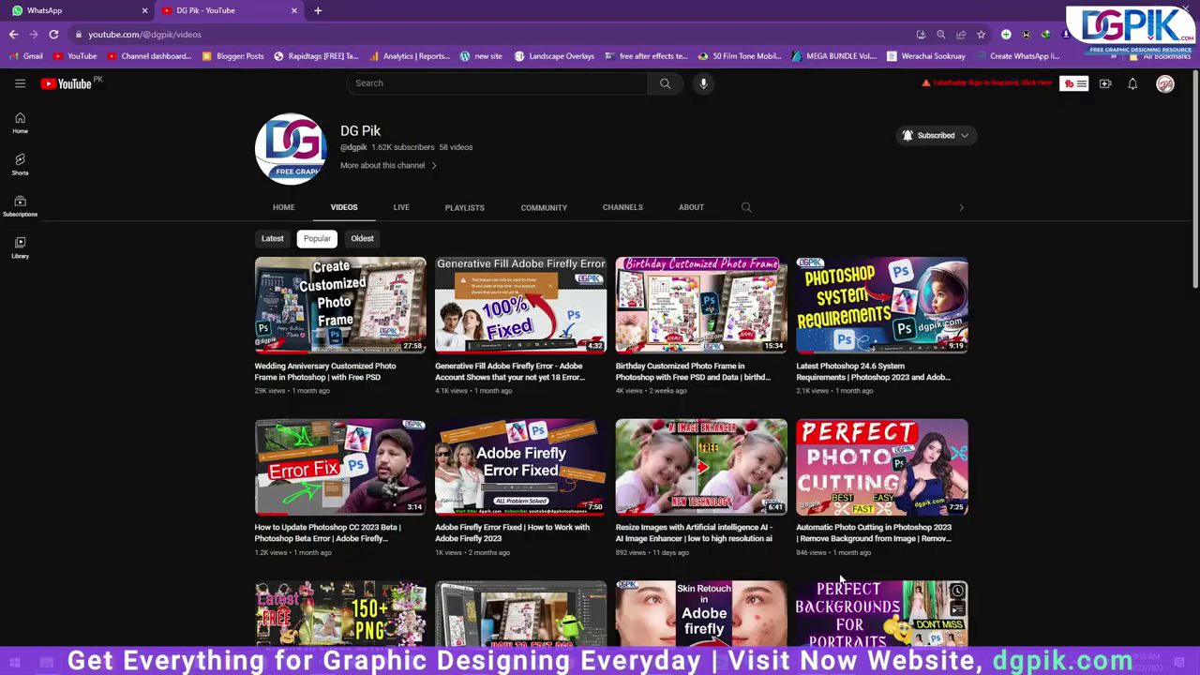
{"action": "scroll", "coordinate": [768, 440], "scroll_direction": "down", "scroll_amount": 2}
{"action": "scroll", "coordinate": [768, 440], "scroll_direction": "up", "scroll_amount": 2}
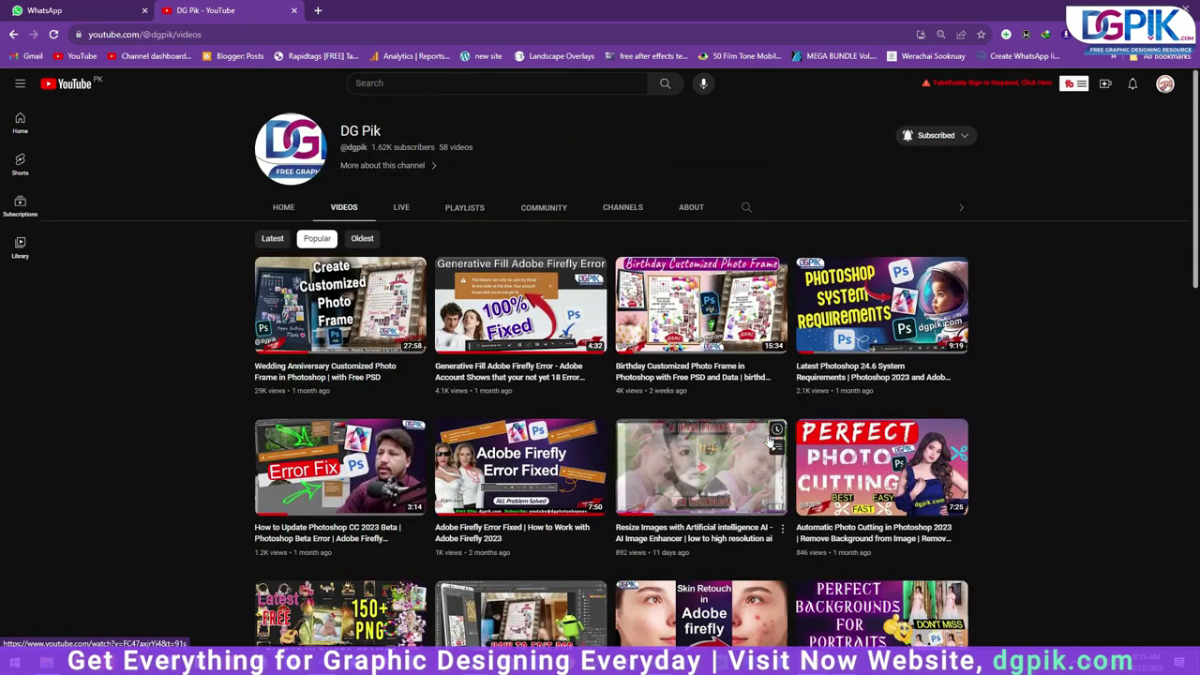